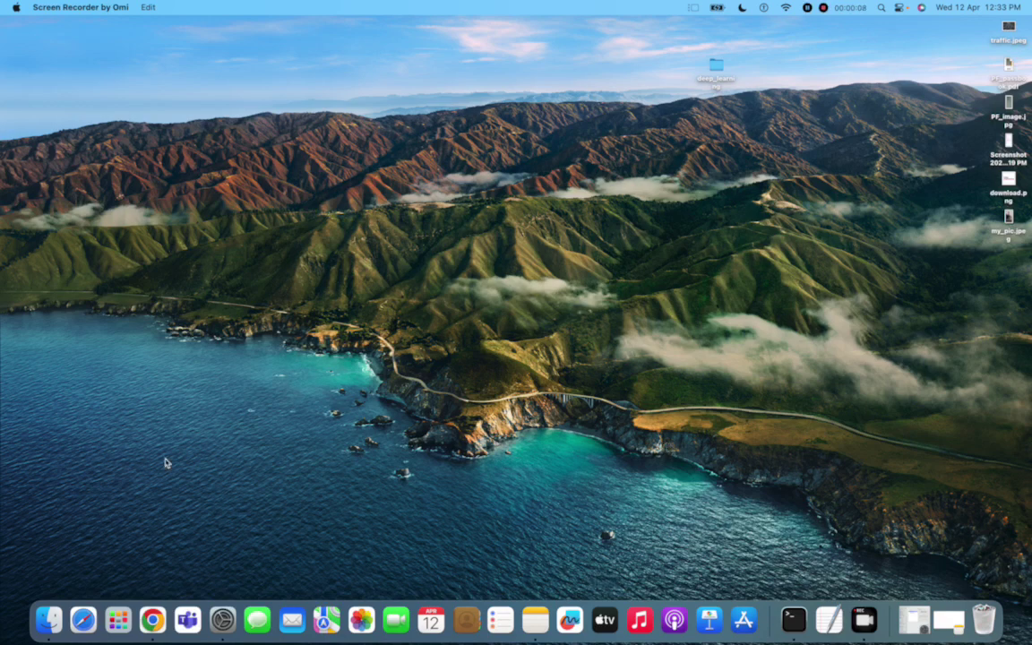
Bring Chrome up from the Dock, showing the Udemy '100 Days of Code' course page.
{"action": "left_click", "coordinate": [153, 620]}
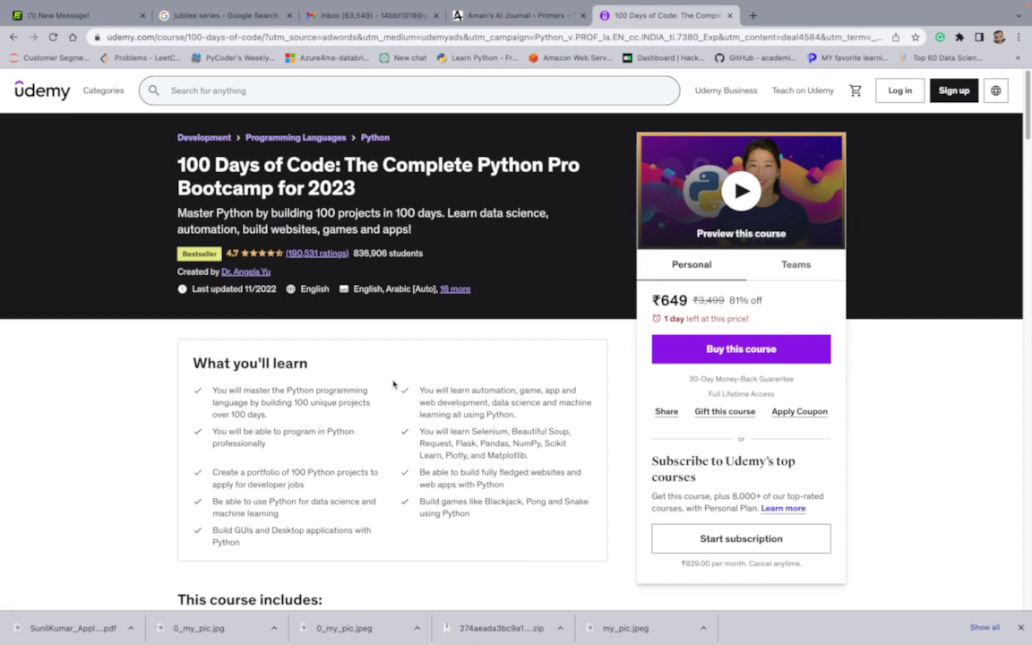
In a new tab, search Google for MYSQL and open the official mysql.com site.
{"action": "left_click", "coordinate": [753, 15]}
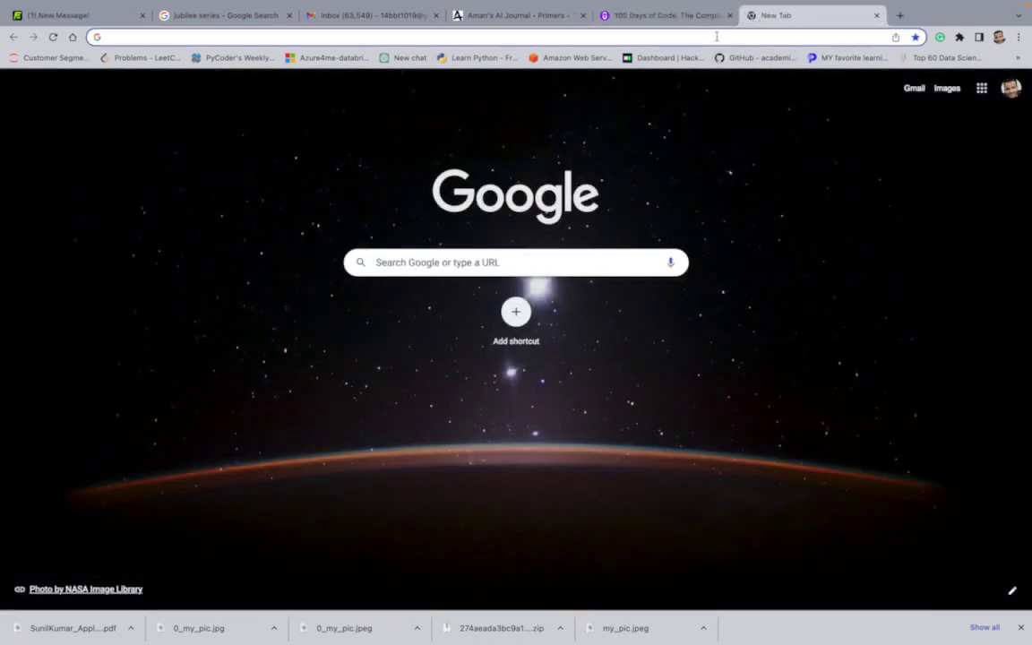
{"action": "type", "text": "MYSQL"}
{"action": "key", "text": "Return"}
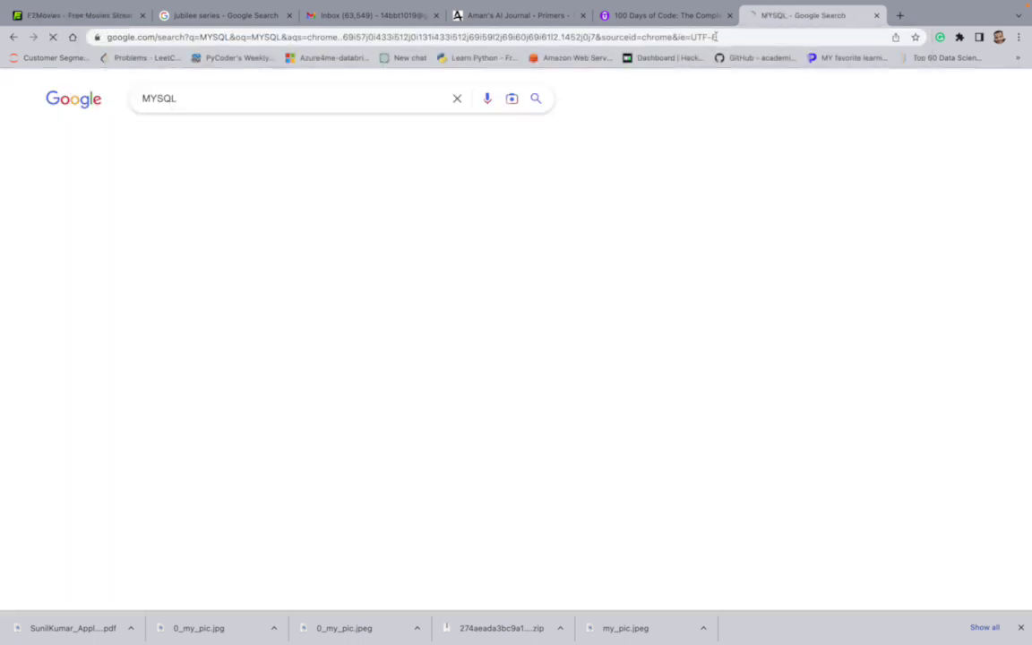
{"action": "left_click", "coordinate": [162, 219]}
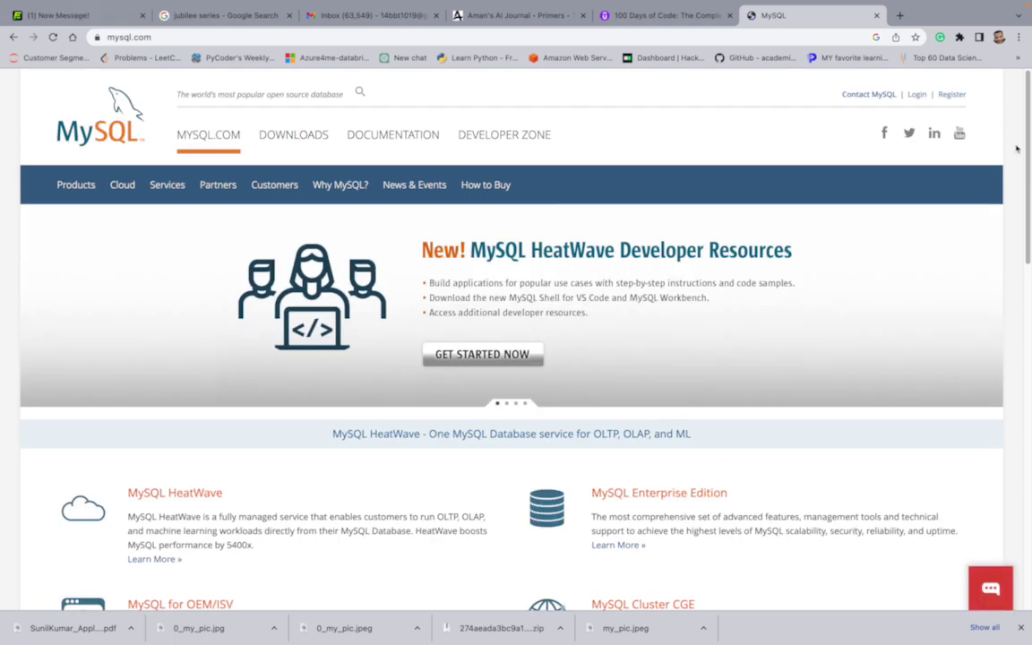
{"action": "scroll", "coordinate": [1024, 123], "scroll_direction": "down", "scroll_amount": 5}
{"action": "scroll", "coordinate": [1024, 124], "scroll_direction": "up", "scroll_amount": 5}
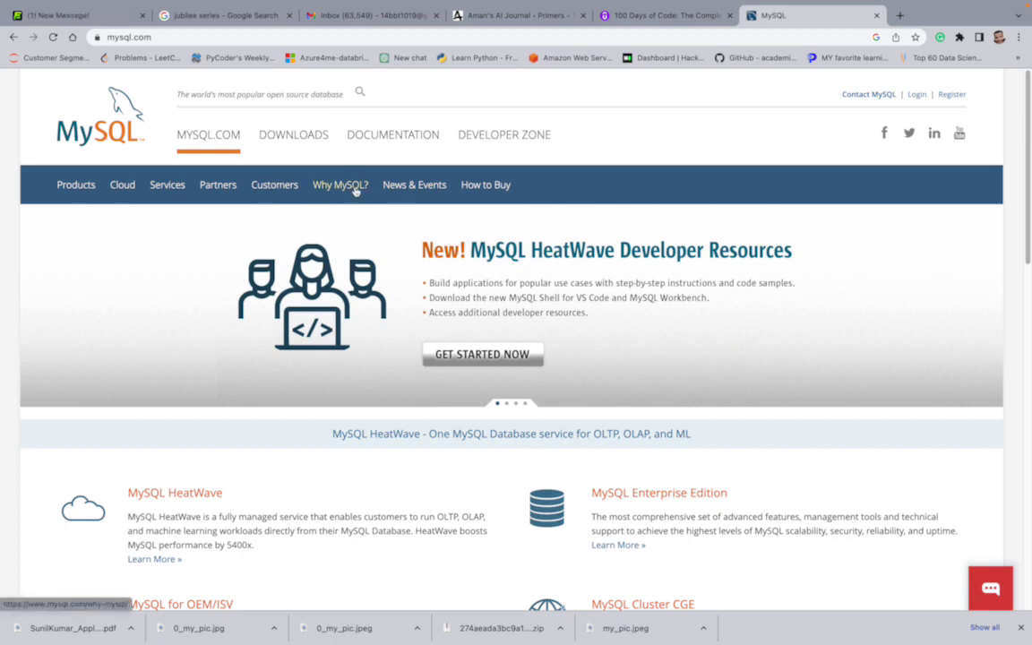
Browse the MySQL Downloads page and the free HeatWave trial page, then return to mysql.com.
{"action": "left_click", "coordinate": [311, 141]}
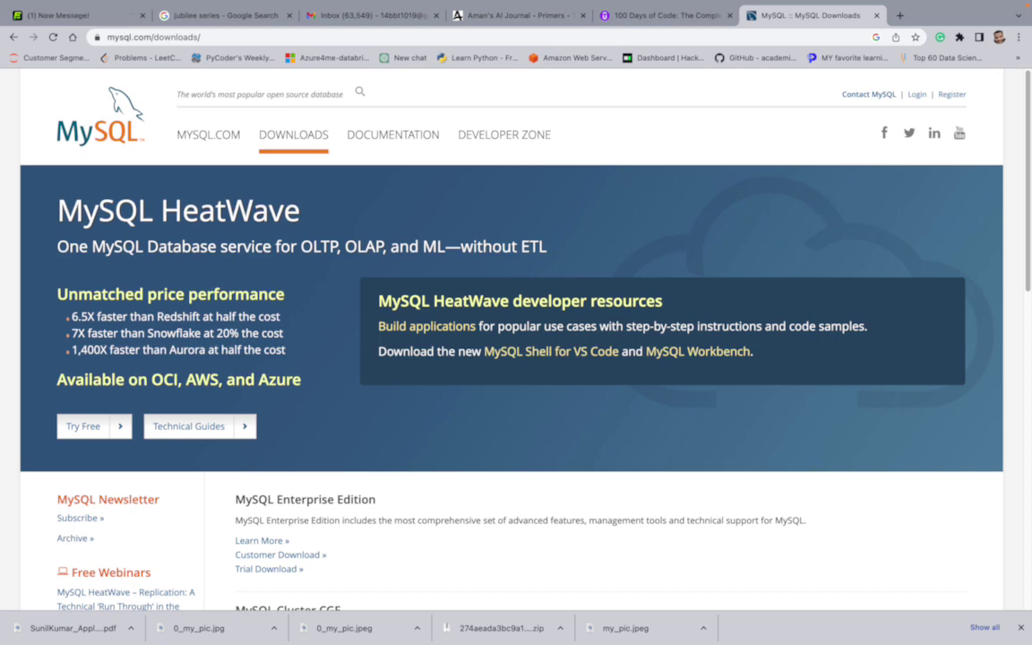
{"action": "scroll", "coordinate": [1024, 191], "scroll_direction": "down", "scroll_amount": 2}
{"action": "left_click_drag", "start_coordinate": [1024, 192], "coordinate": [1024, 268]}
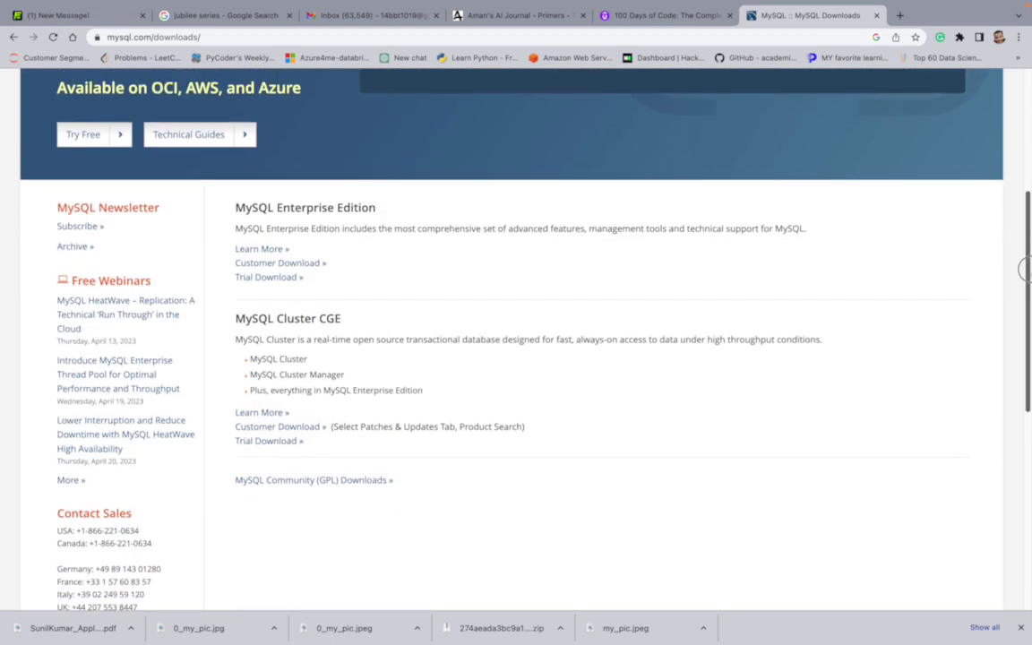
{"action": "scroll", "coordinate": [196, 290], "scroll_direction": "up", "scroll_amount": 3}
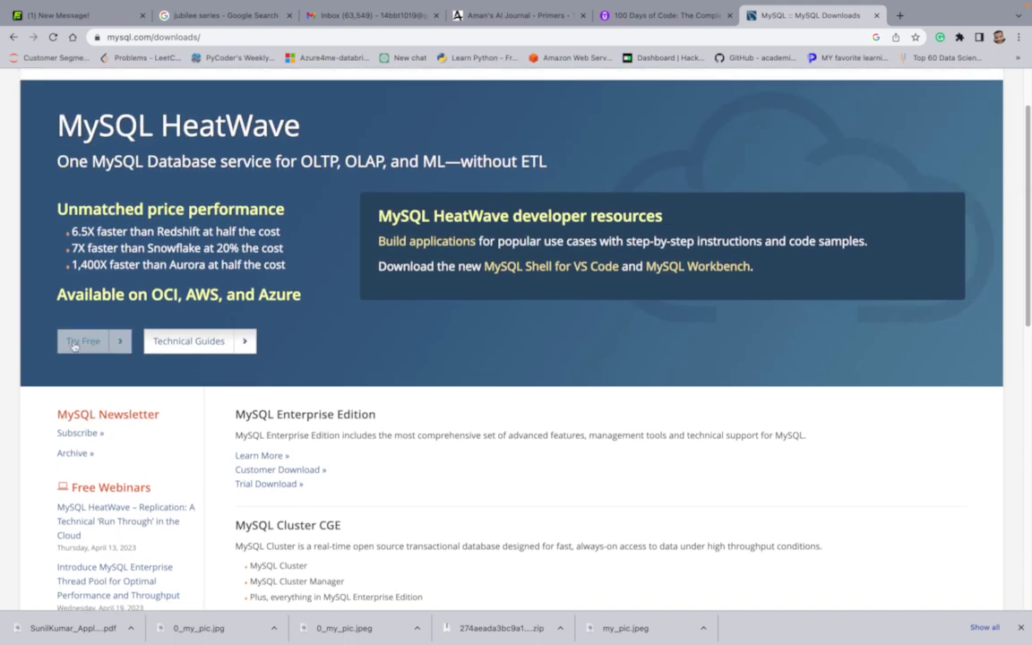
{"action": "left_click", "coordinate": [90, 342]}
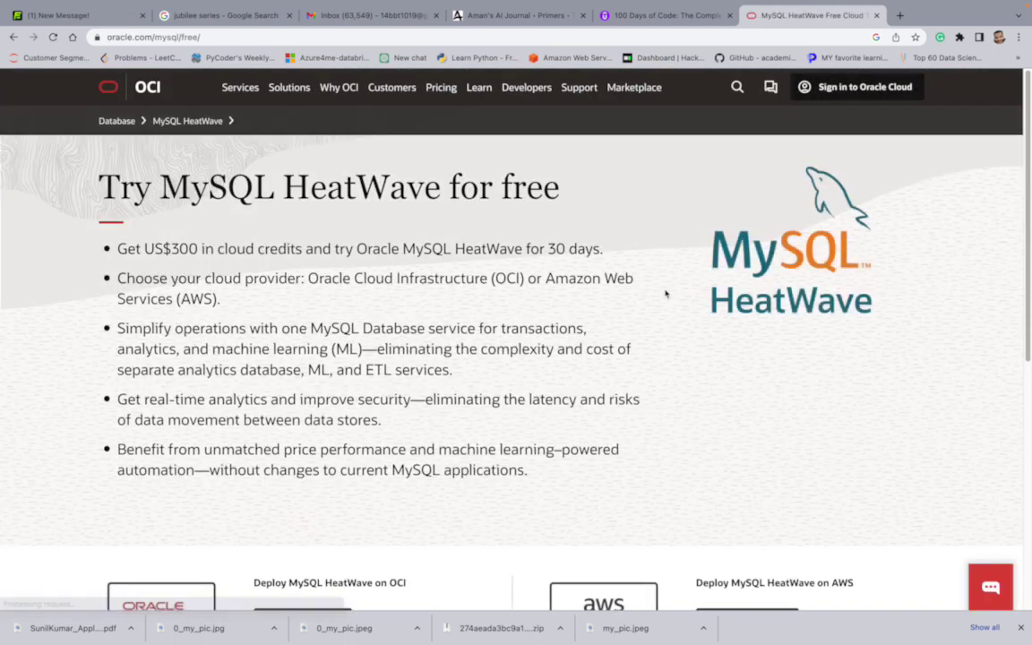
{"action": "left_click_drag", "start_coordinate": [1023, 177], "coordinate": [1021, 85]}
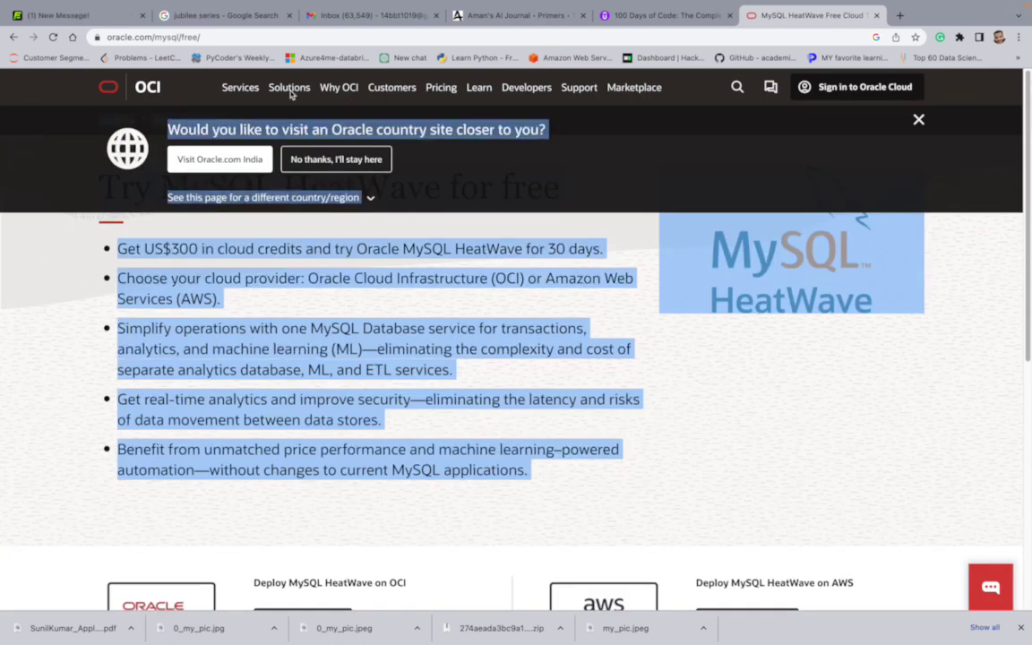
{"action": "left_click", "coordinate": [14, 37]}
Go back to the Google MYSQL results and open the MySQL Installer 8.0.32 sitelink.
{"action": "left_click", "coordinate": [13, 37]}
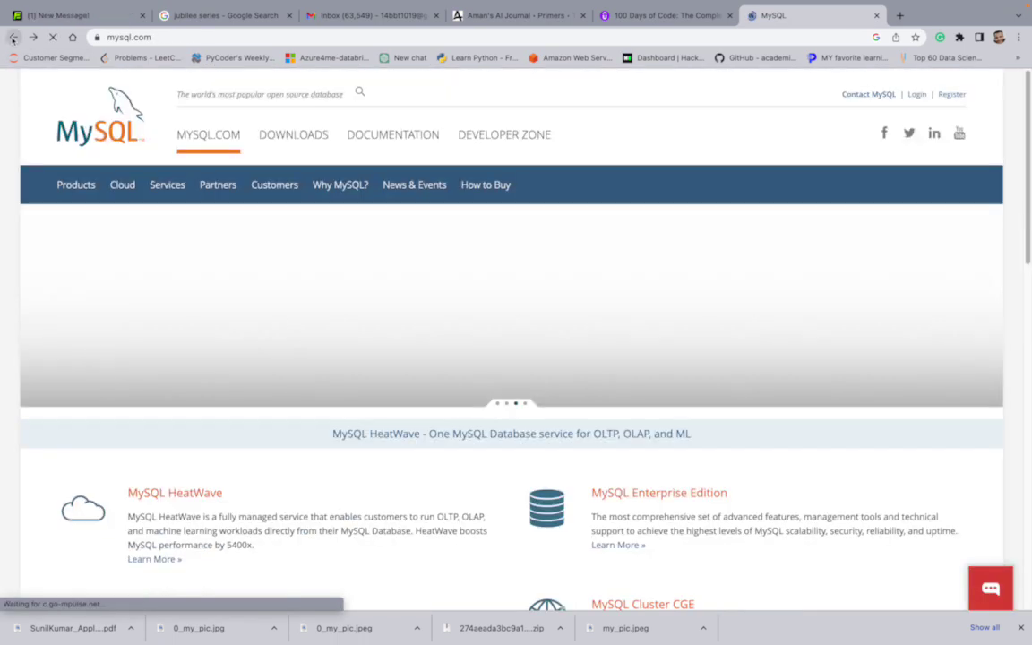
{"action": "left_click", "coordinate": [14, 37]}
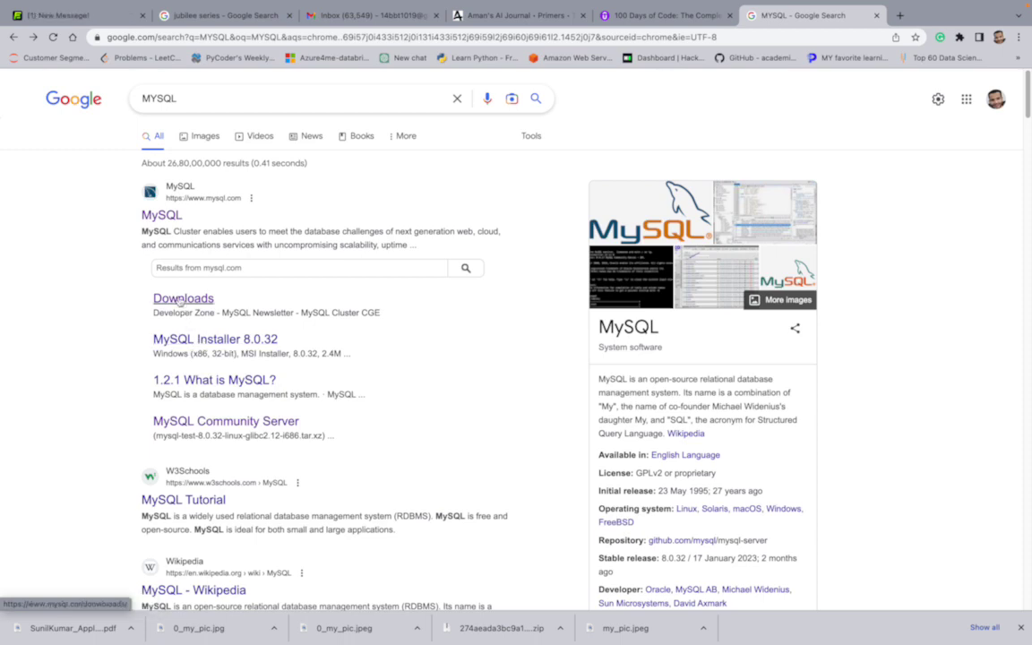
{"action": "left_click", "coordinate": [192, 348]}
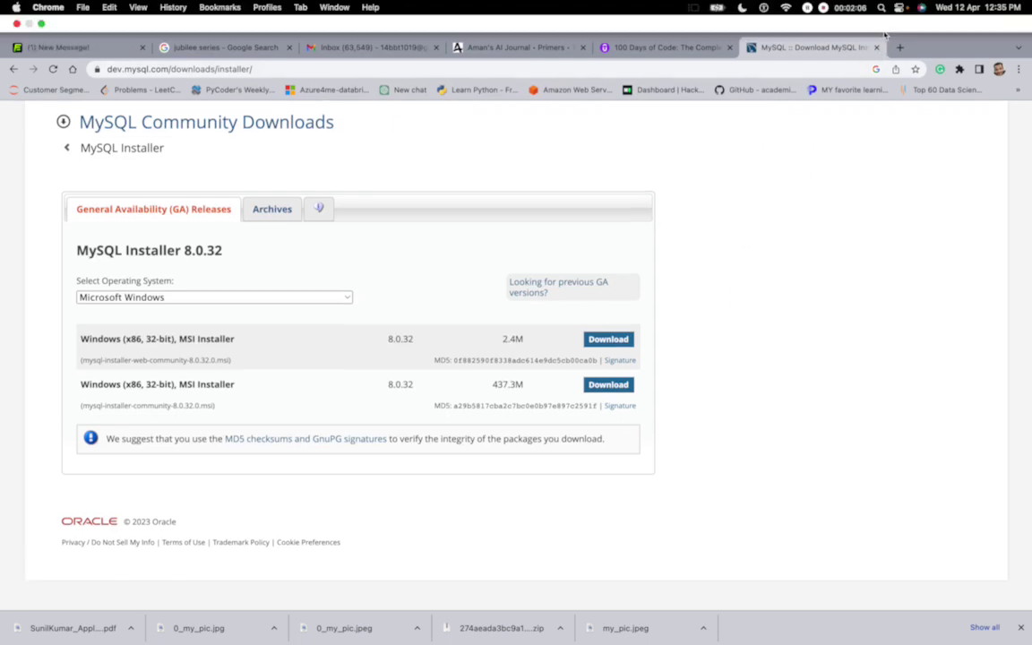
Close the MySQL download tab, exit full screen and minimize Chrome.
{"action": "key", "text": "super+w"}
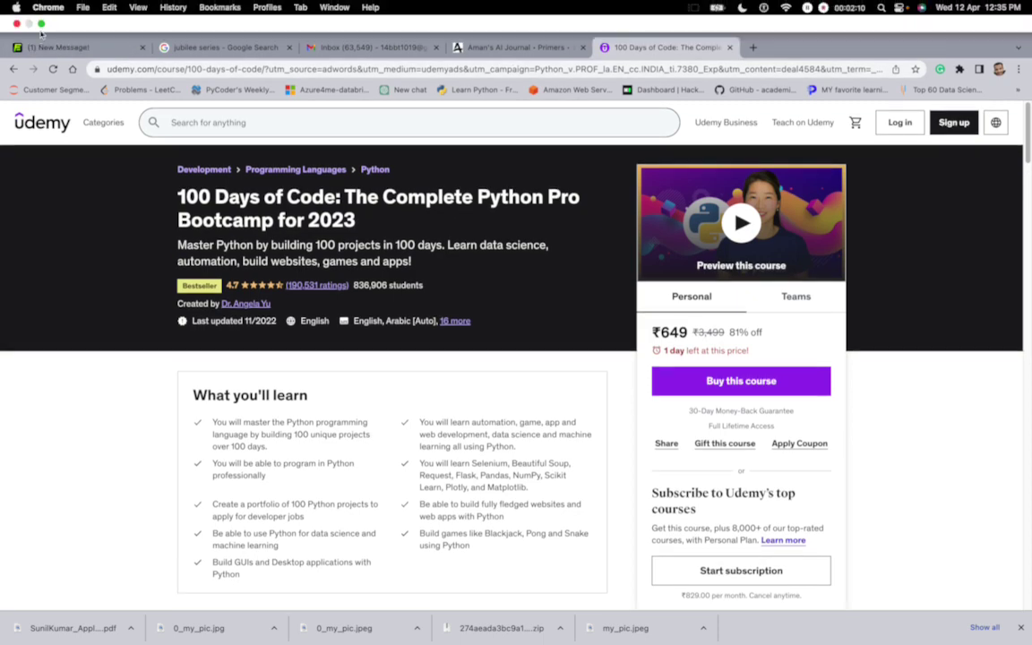
{"action": "left_click", "coordinate": [41, 24]}
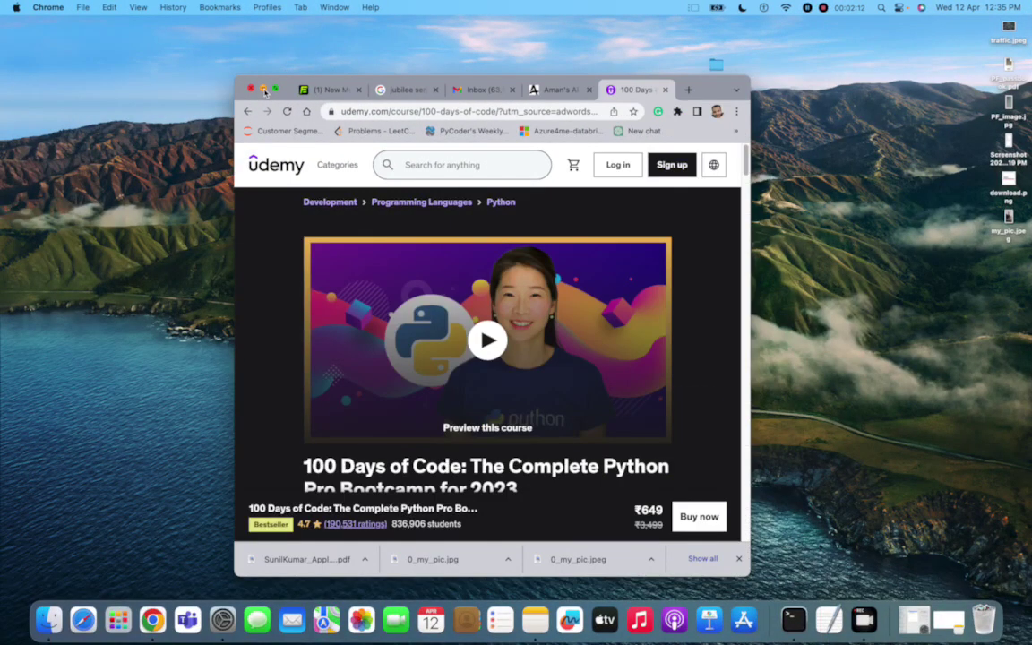
{"action": "left_click", "coordinate": [263, 88]}
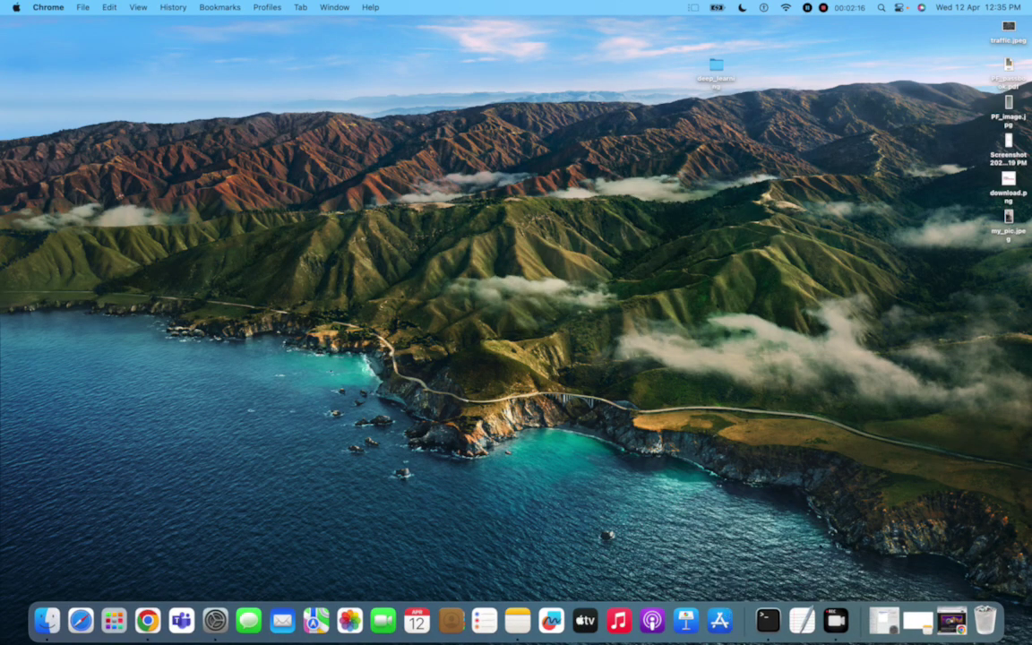
Quit Terminal from its Dock menu.
{"action": "right_click", "coordinate": [772, 632]}
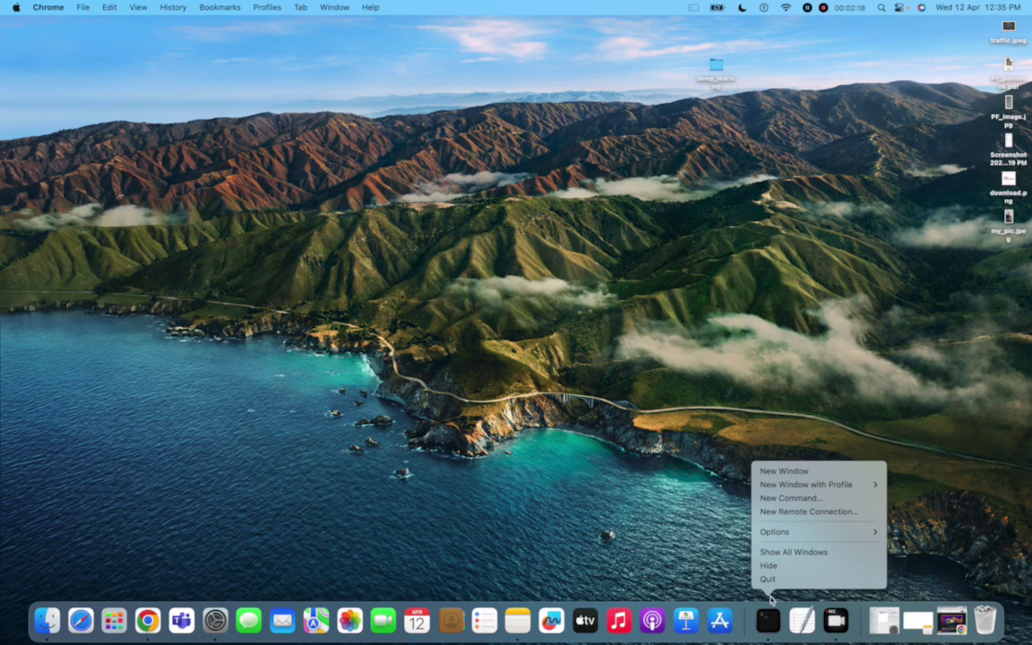
{"action": "left_click", "coordinate": [773, 589]}
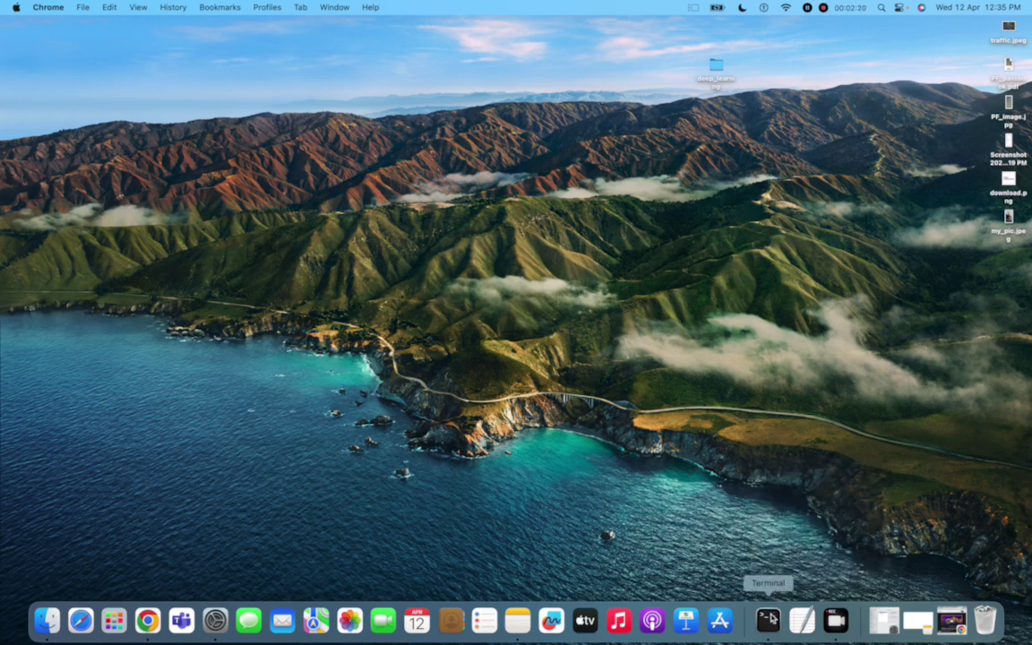
{"action": "right_click", "coordinate": [771, 620]}
{"action": "left_click", "coordinate": [772, 580]}
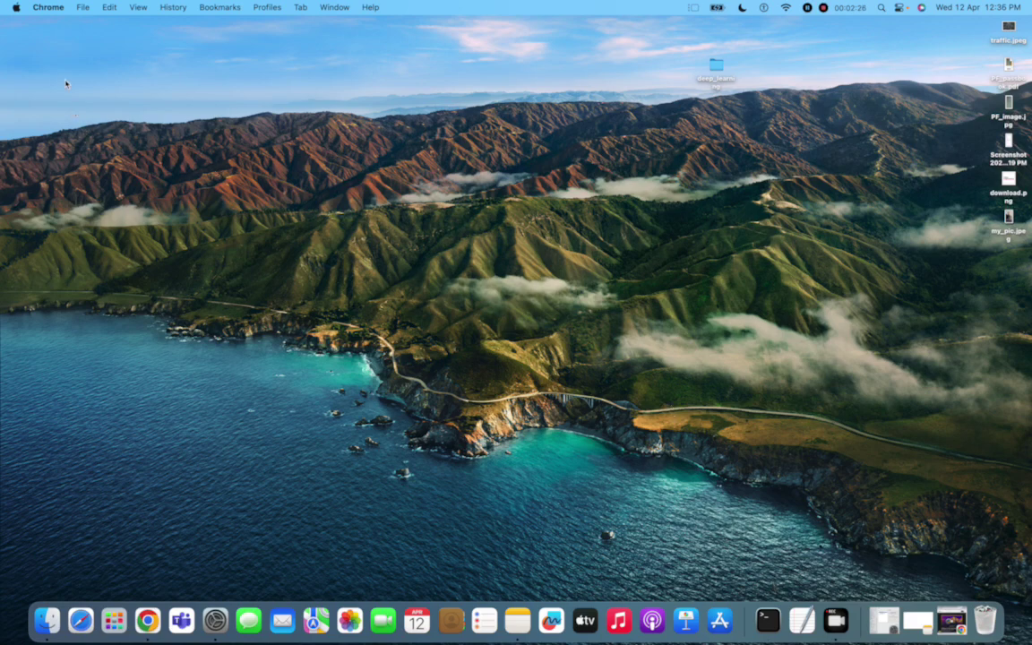
{"action": "left_click", "coordinate": [15, 9]}
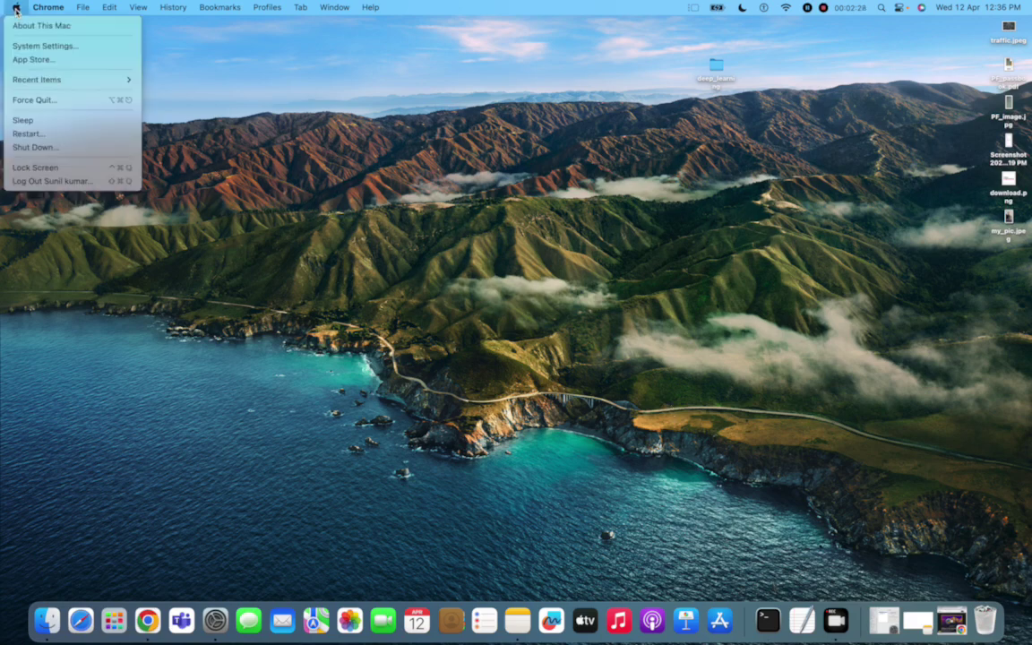
{"action": "left_click", "coordinate": [65, 46]}
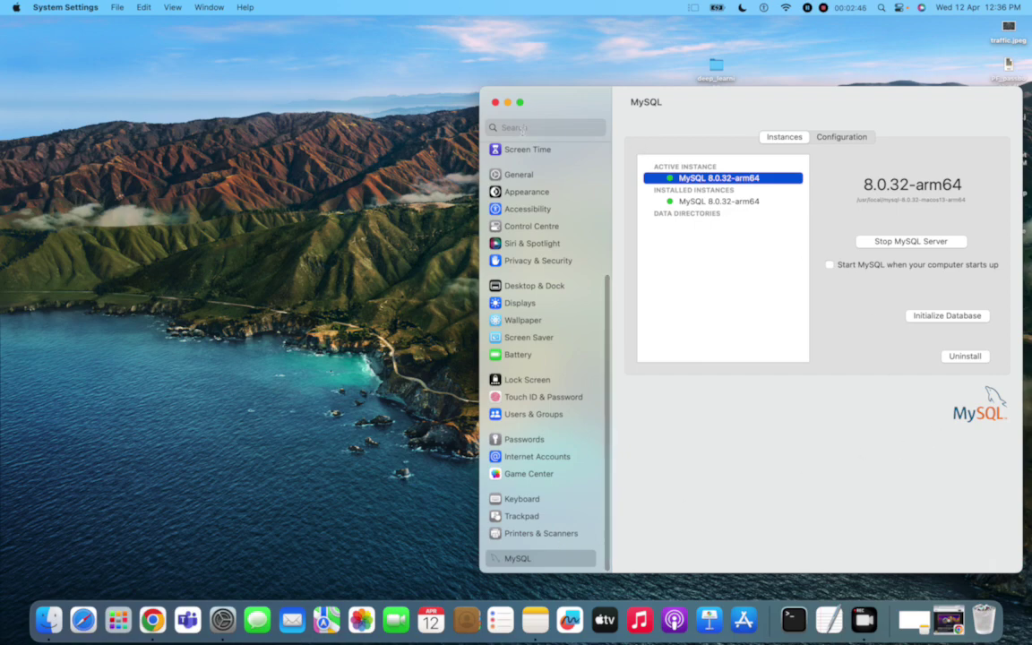
{"action": "left_click", "coordinate": [508, 103]}
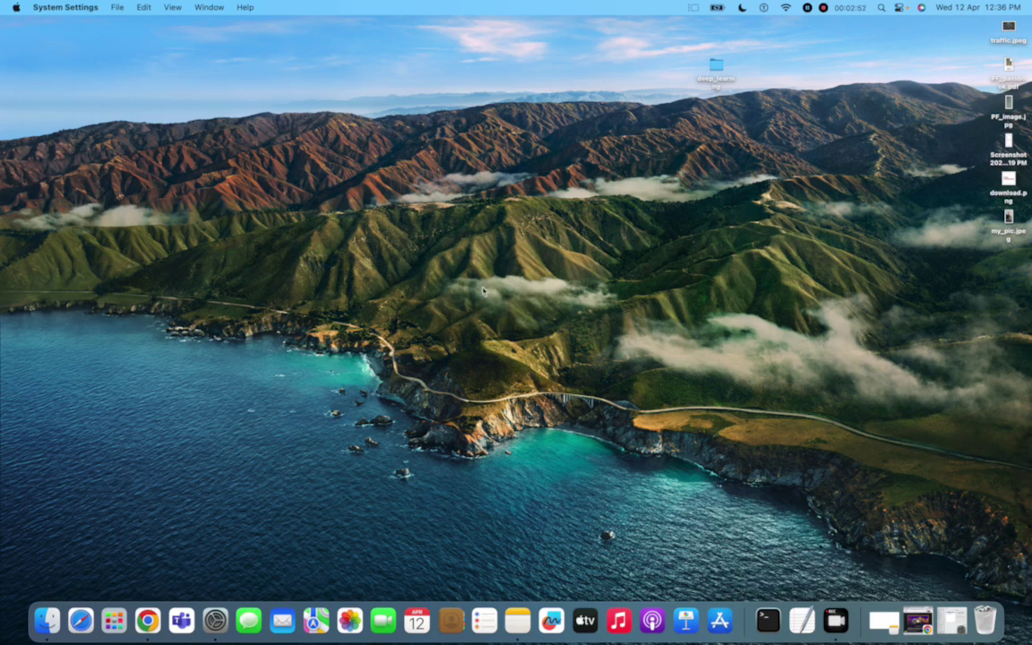
Launch Terminal from Spotlight and list the home folder, highlighting the .bash_profile entry.
{"action": "key", "text": "super+space"}
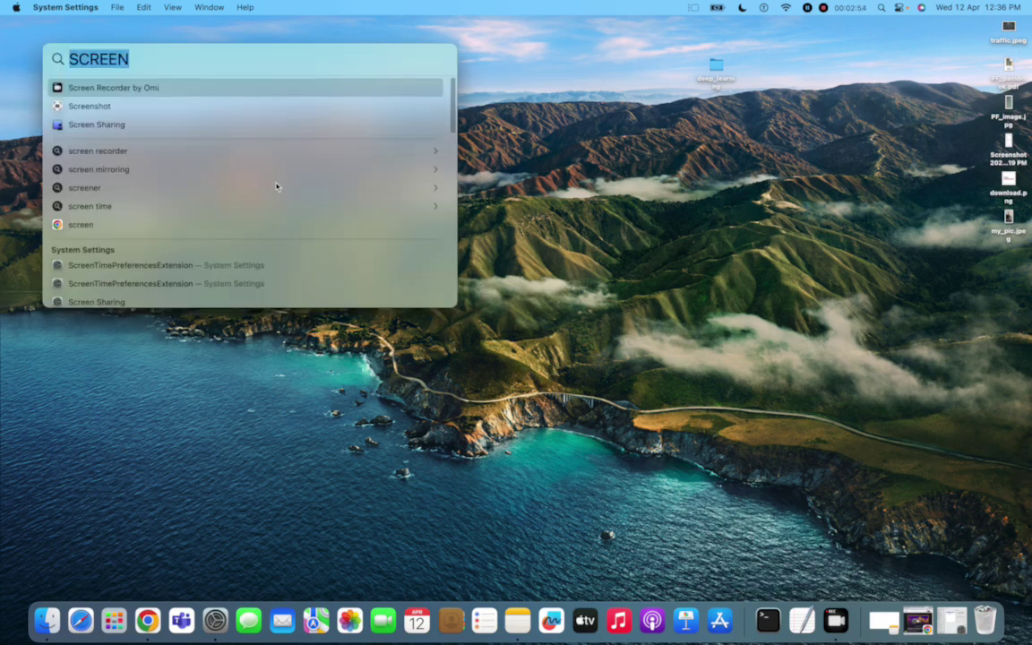
{"action": "key", "text": "BackSpace"}
{"action": "type", "text": "TERMinal"}
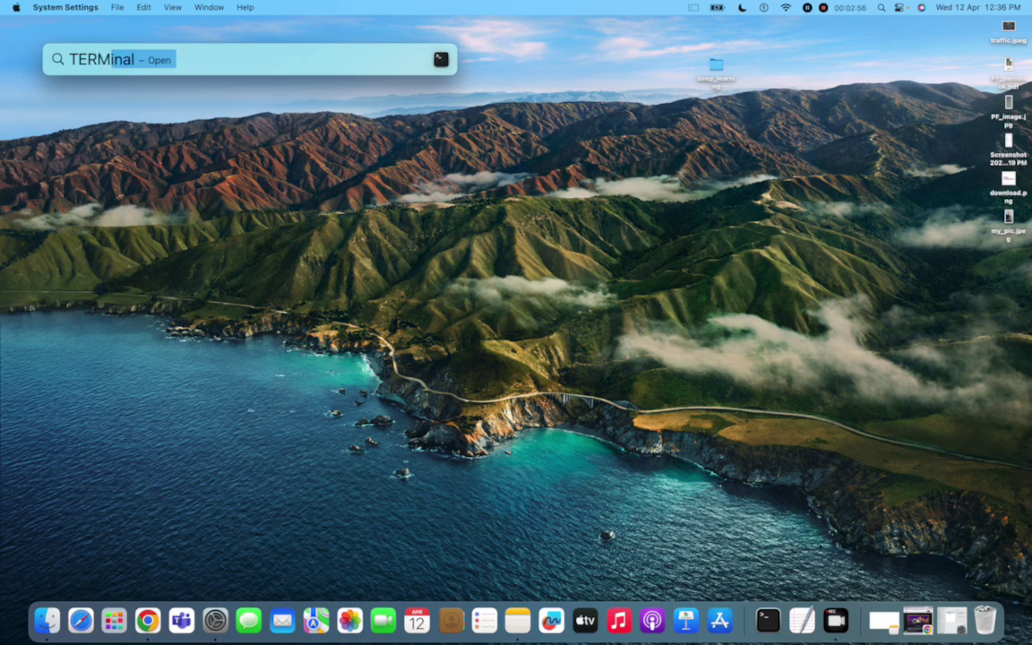
{"action": "key", "text": "Return"}
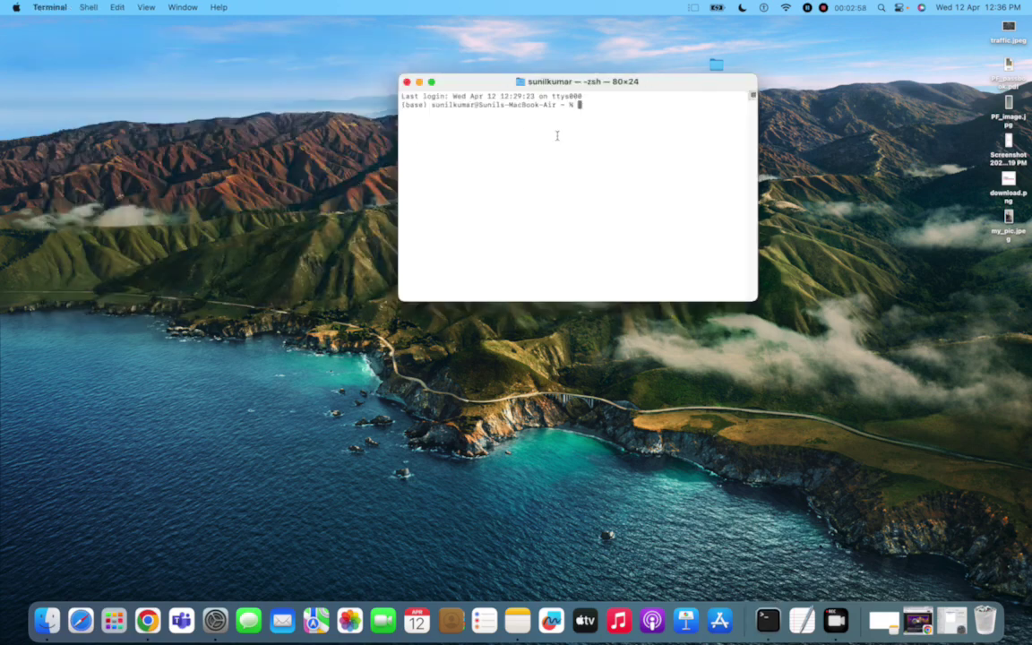
{"action": "type", "text": "LSls -a"}
{"action": "key", "text": "Return"}
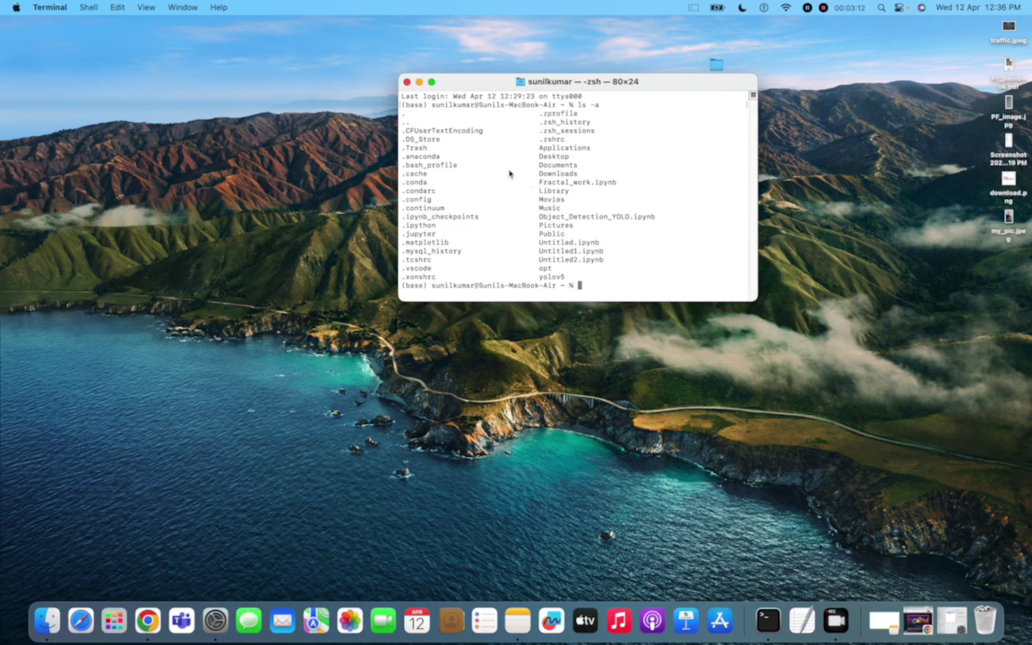
{"action": "left_click", "coordinate": [460, 168]}
{"action": "left_click_drag", "start_coordinate": [460, 167], "coordinate": [404, 169]}
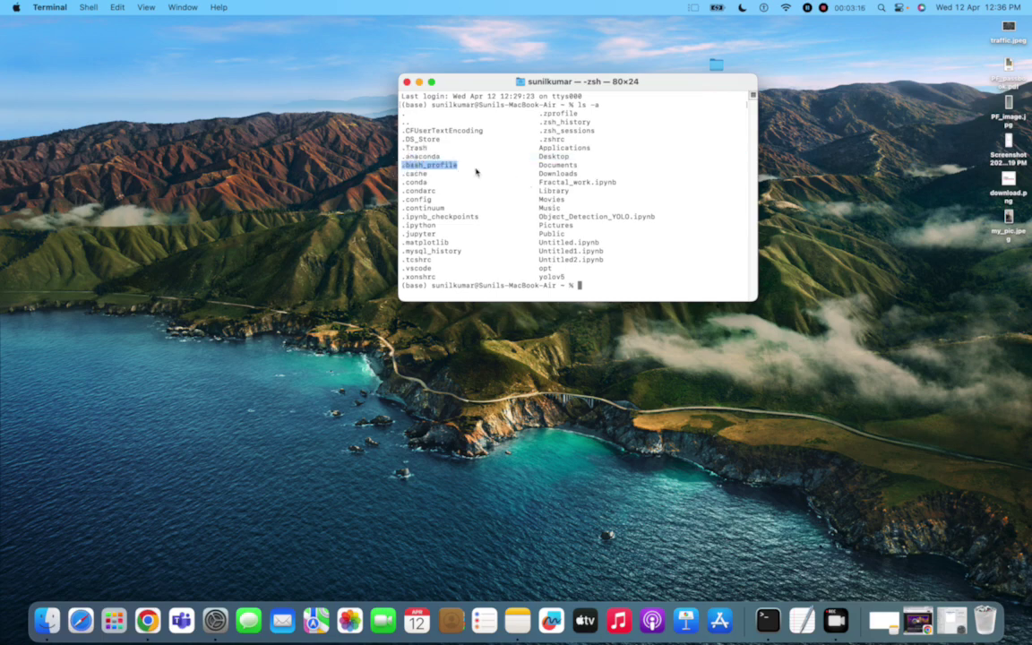
{"action": "left_click", "coordinate": [591, 286]}
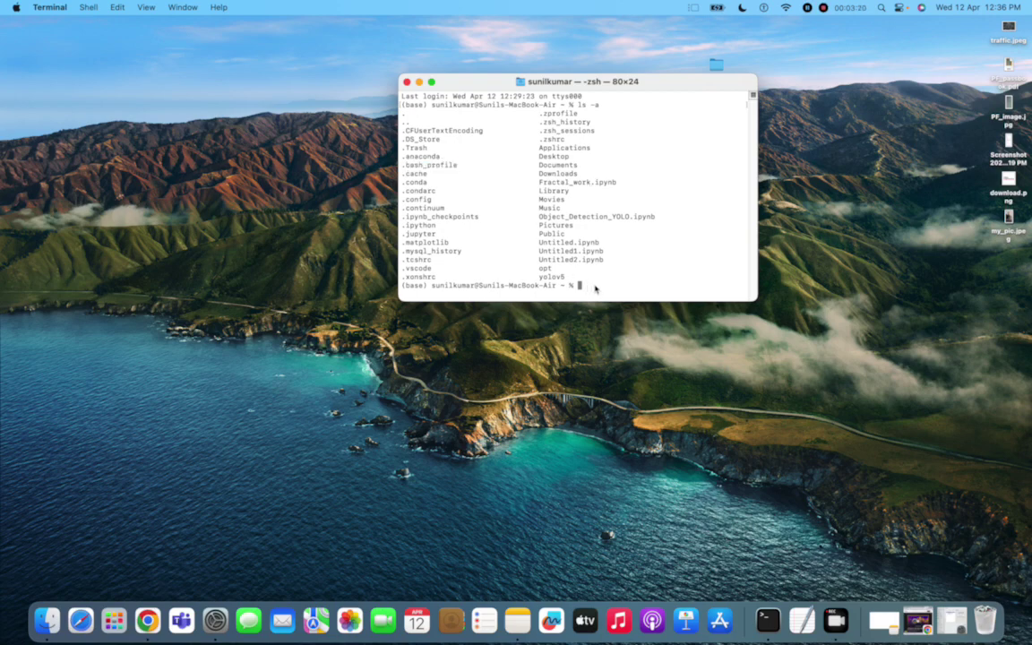
Create .bash_profile with 'touch .bash_profile' and show a long listing with 'ls -la'.
{"action": "type", "text": "touch .bash_profile"}
{"action": "key", "text": "Return"}
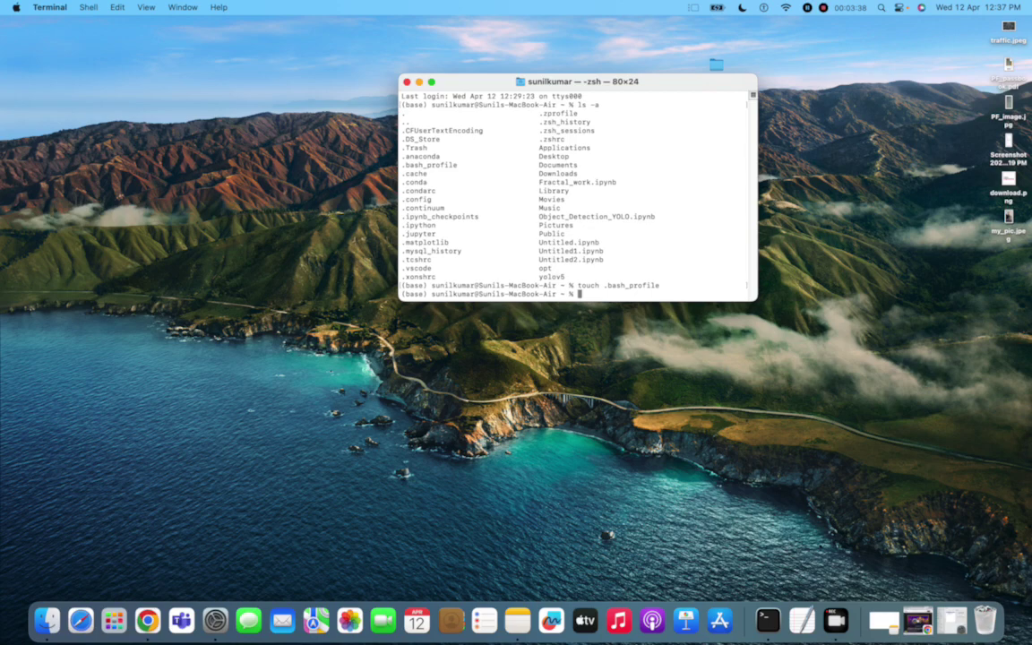
{"action": "type", "text": "ls -la"}
{"action": "key", "text": "Return"}
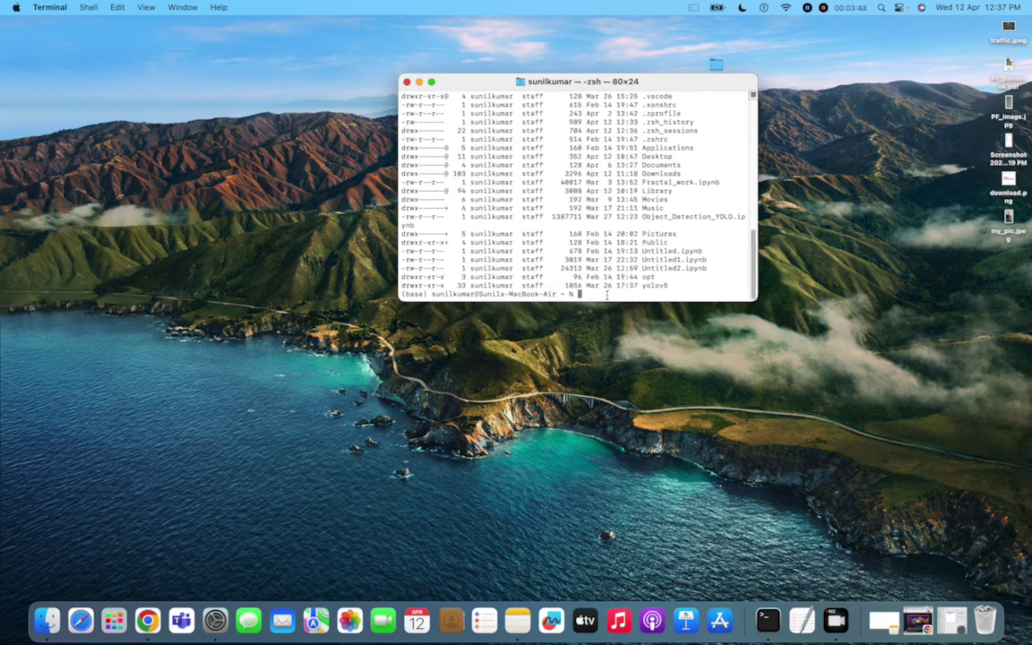
Run 'ls' and 'ls -a' to confirm .bash_profile exists, then open a new Chrome tab.
{"action": "type", "text": "ls"}
{"action": "key", "text": "Return"}
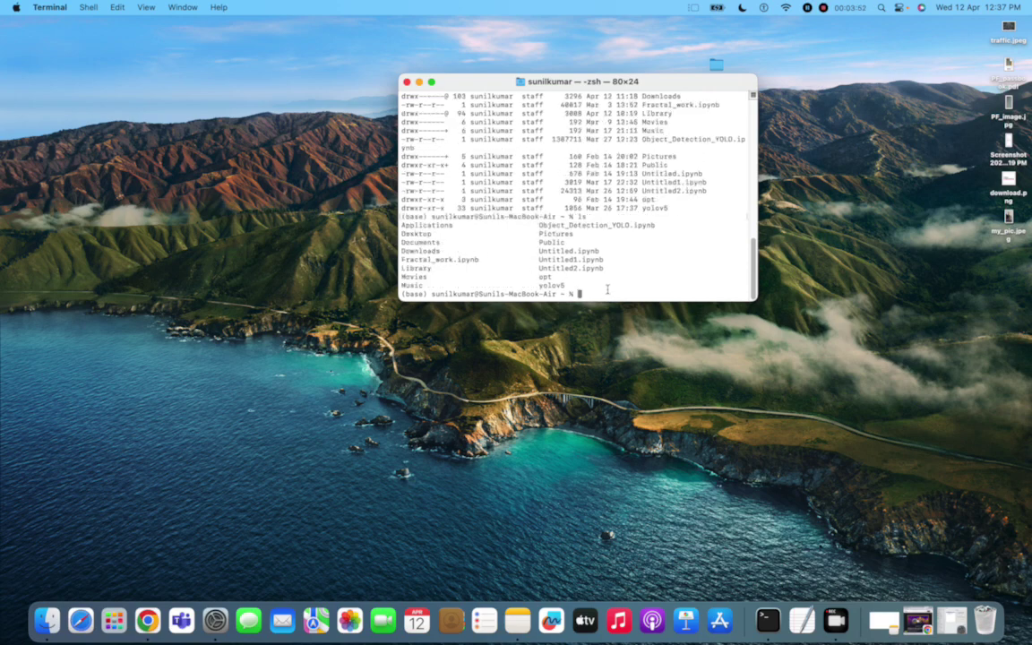
{"action": "type", "text": "ls -a"}
{"action": "key", "text": "Return"}
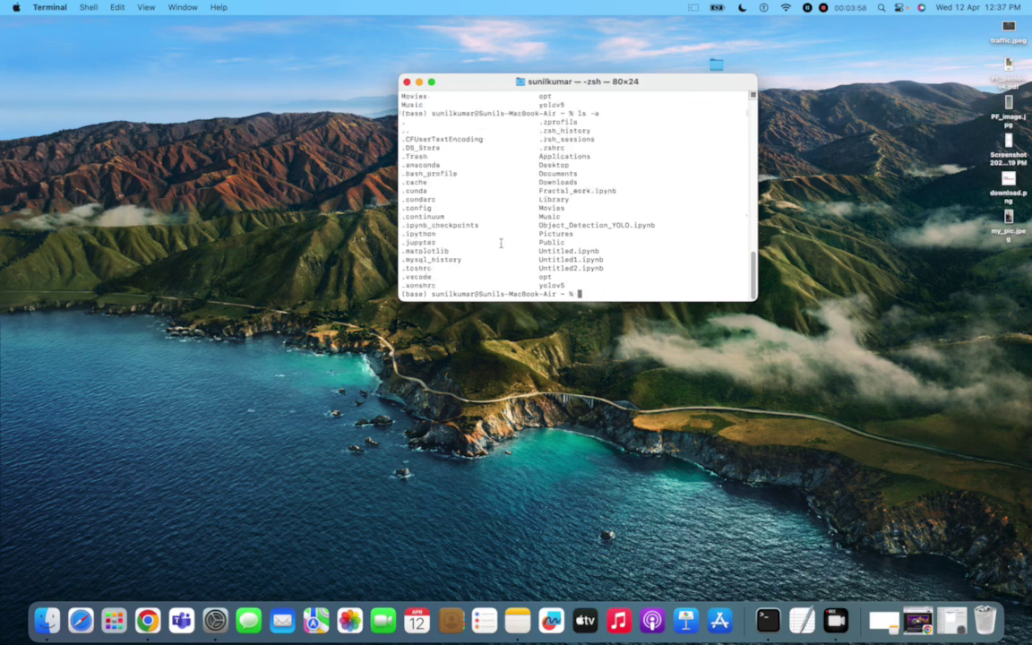
{"action": "left_click_drag", "start_coordinate": [458, 173], "coordinate": [403, 174]}
{"action": "left_click", "coordinate": [602, 290]}
{"action": "left_click", "coordinate": [149, 619]}
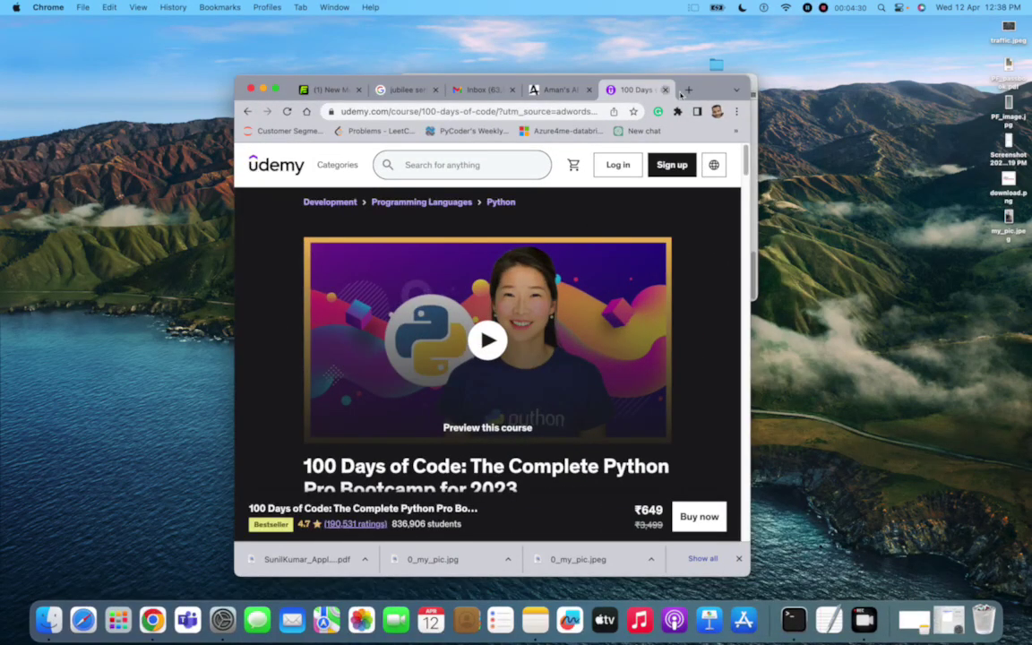
{"action": "key", "text": "super+t"}
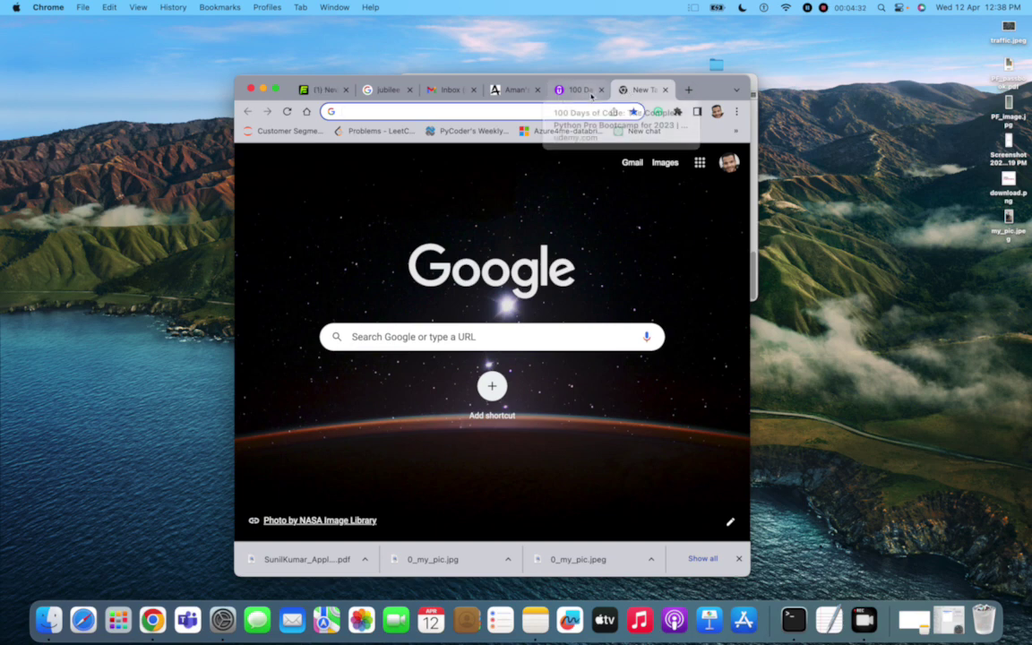
Load youtube.com in full-screen Chrome and go to the History page.
{"action": "type", "text": "yo"}
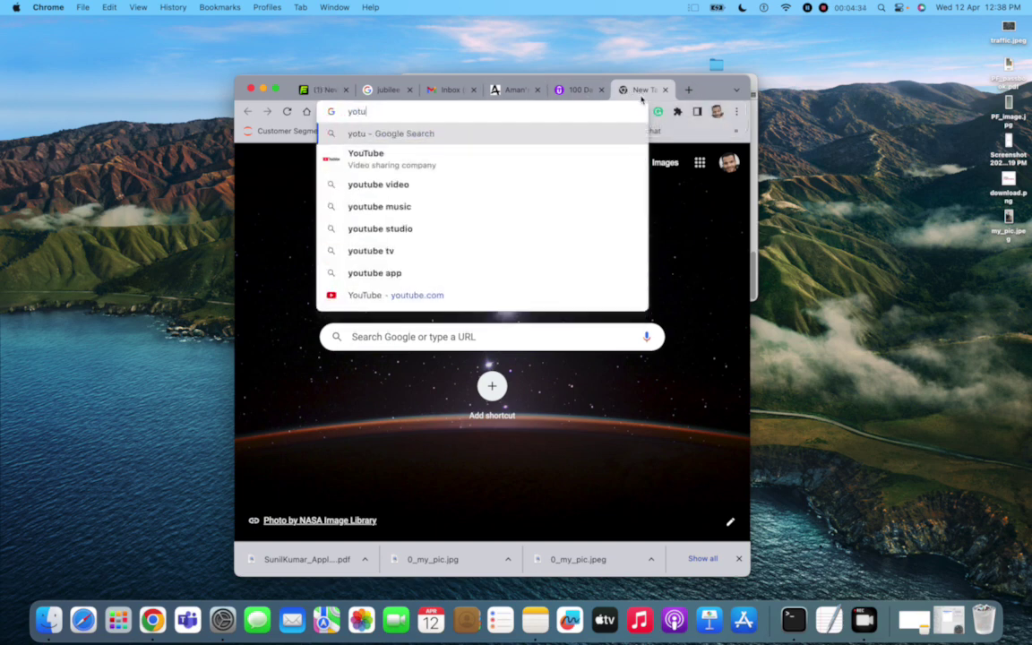
{"action": "type", "text": "utu"}
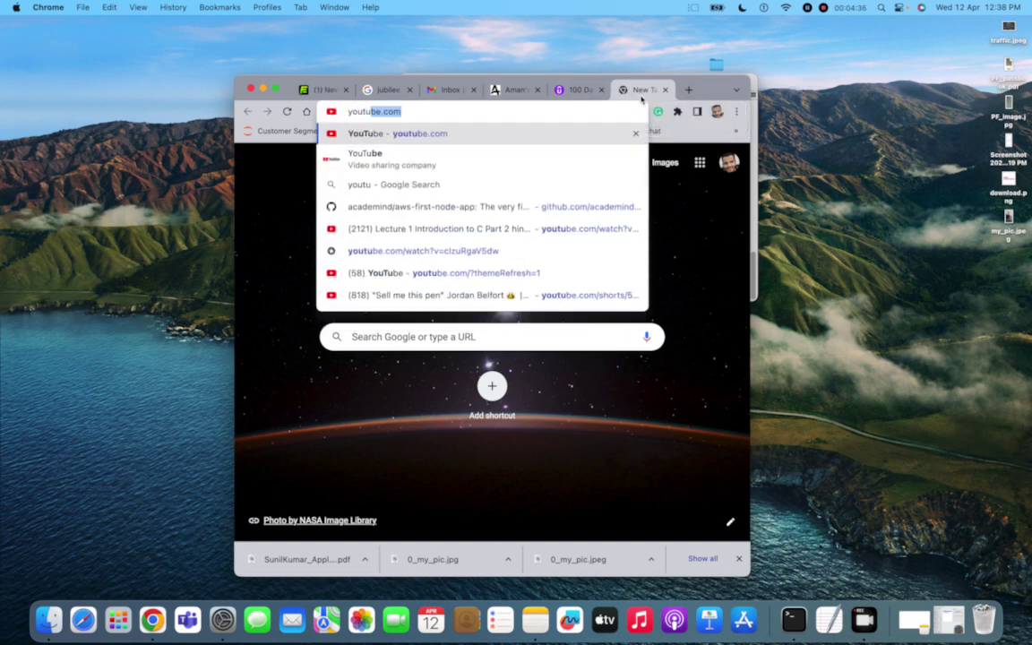
{"action": "key", "text": "Return"}
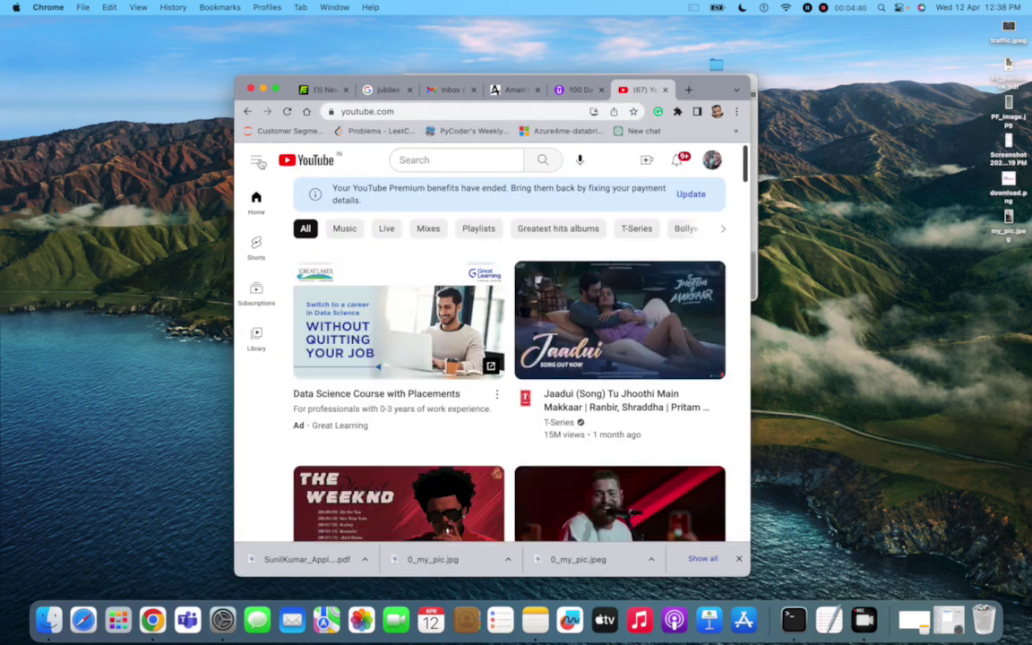
{"action": "left_click", "coordinate": [275, 89]}
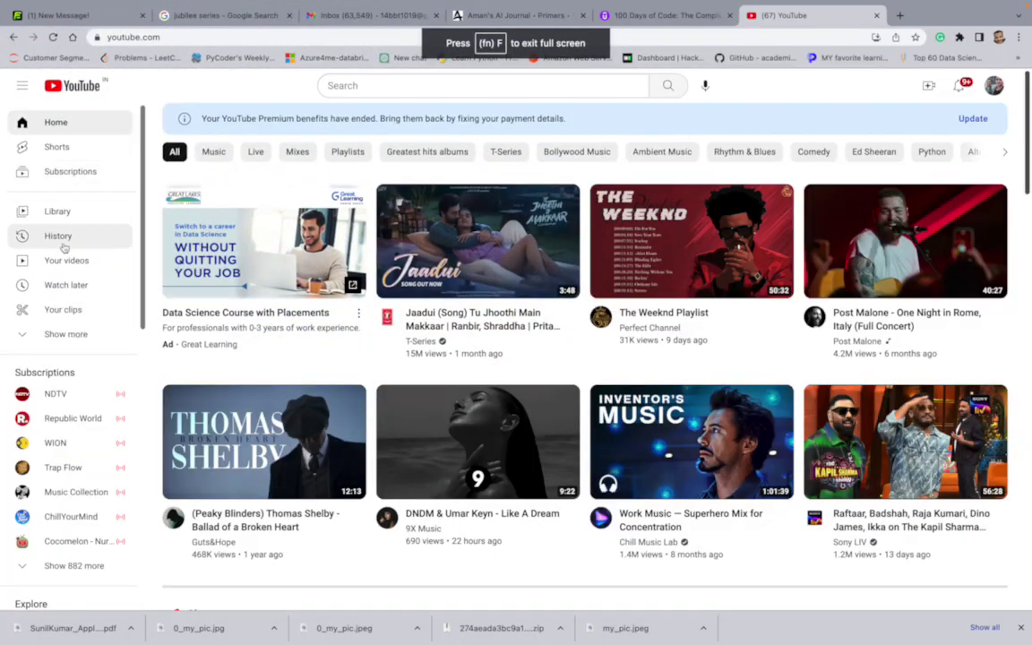
{"action": "left_click", "coordinate": [63, 236]}
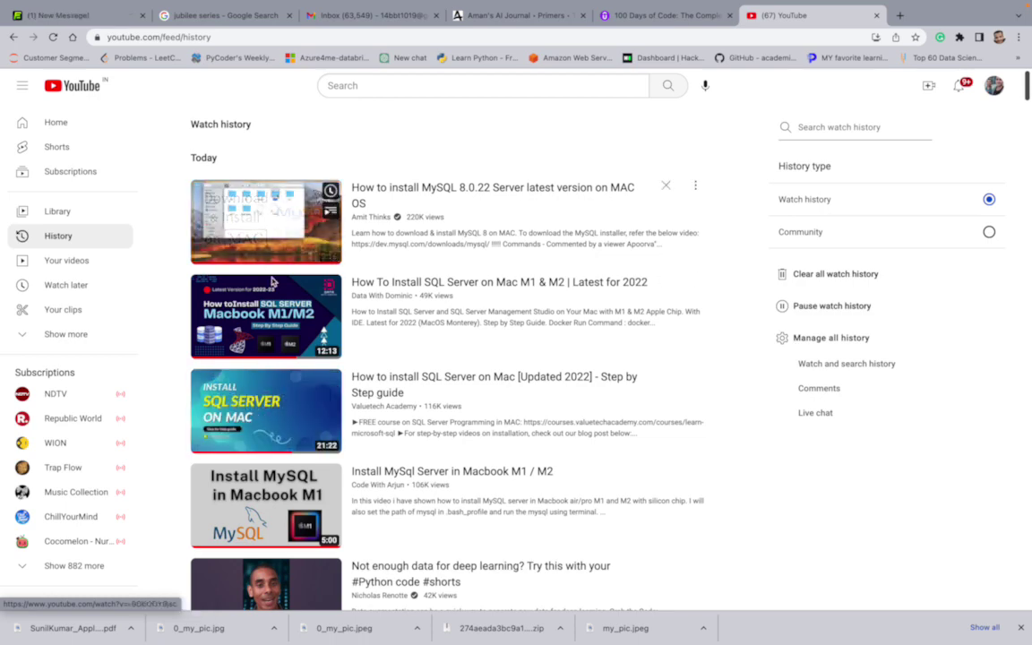
{"action": "left_click", "coordinate": [266, 411]}
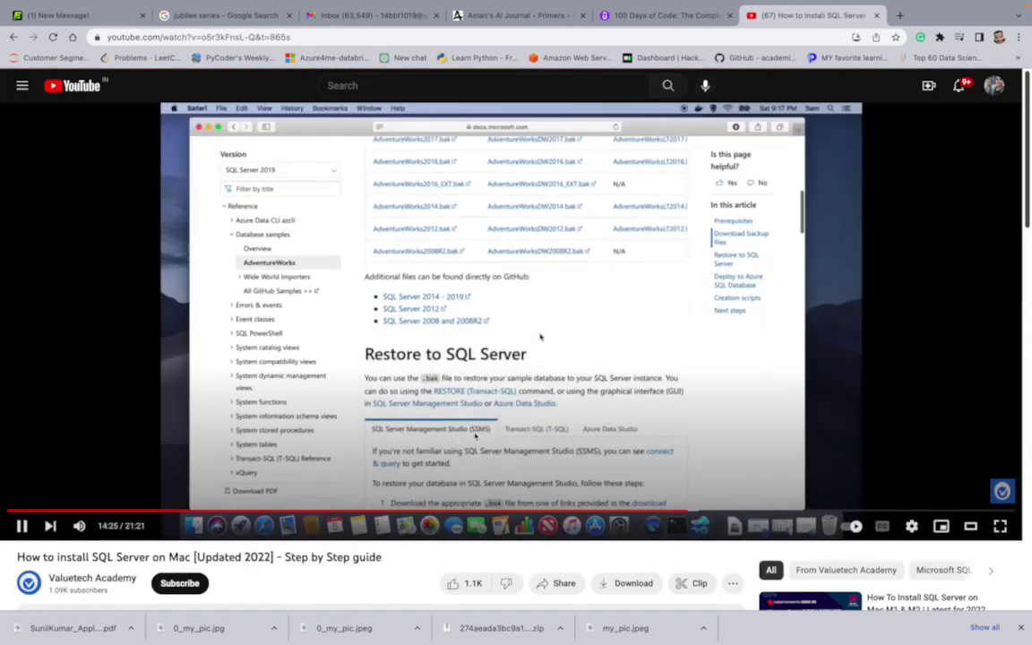
{"action": "left_click", "coordinate": [540, 337]}
{"action": "left_click", "coordinate": [540, 337]}
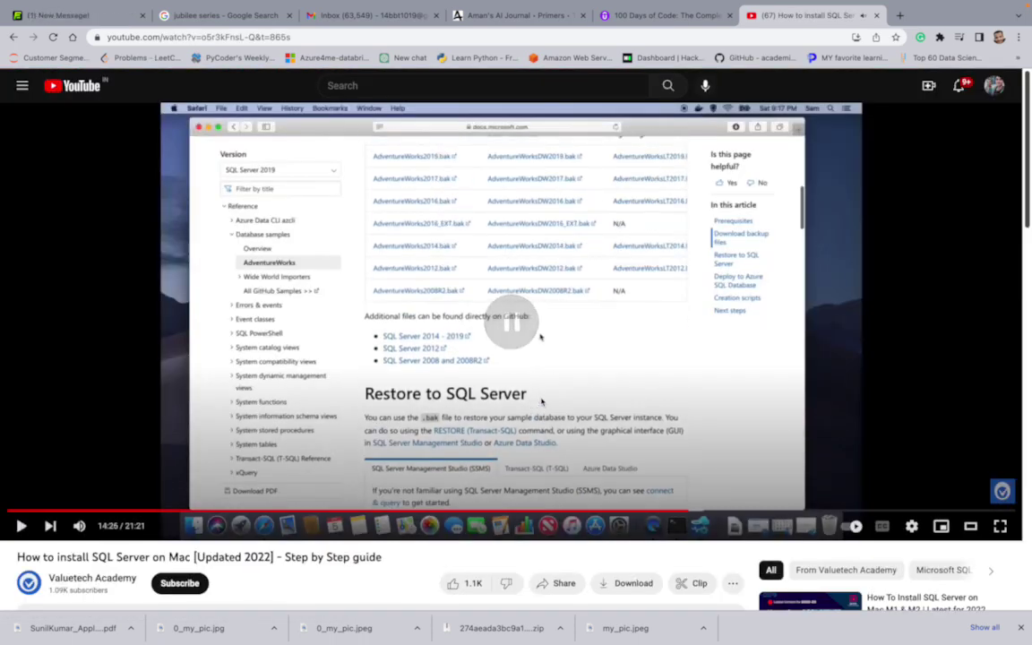
{"action": "left_click", "coordinate": [466, 512]}
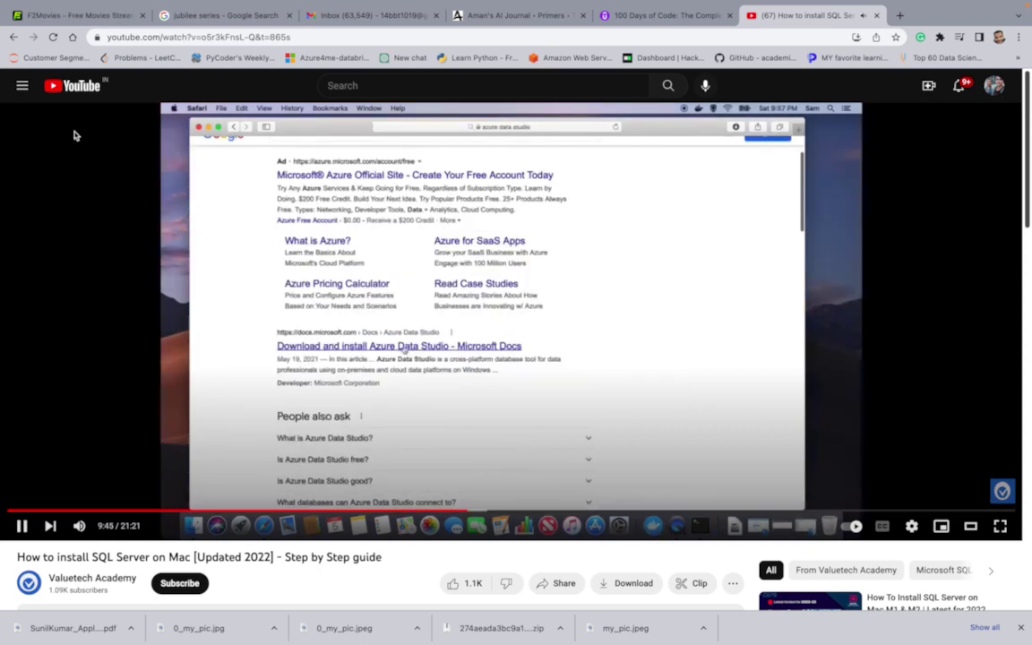
{"action": "key", "text": "alt+Left"}
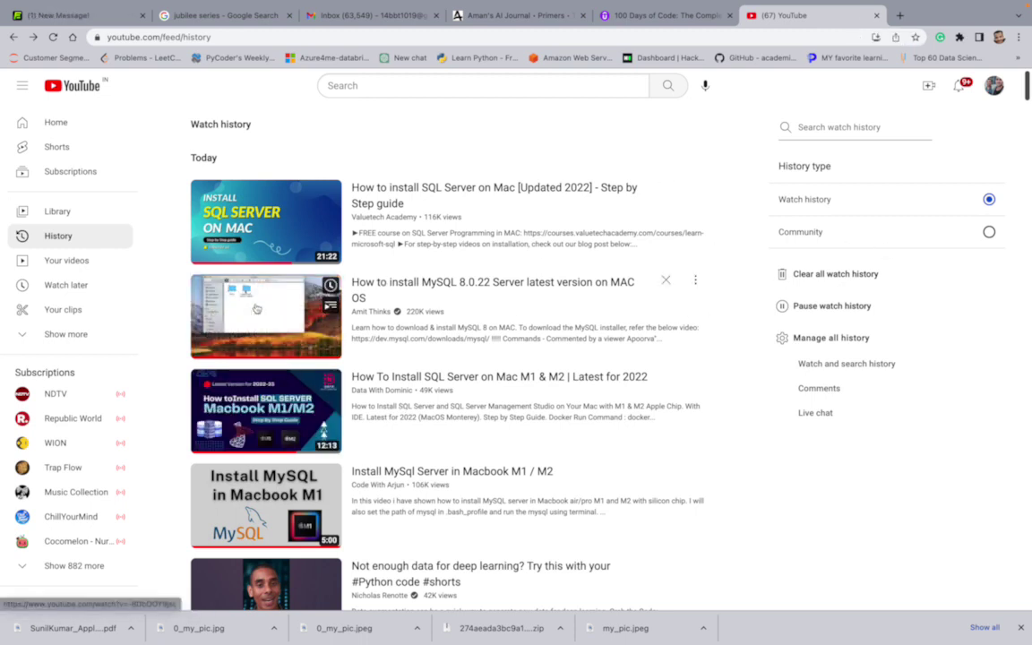
{"action": "left_click", "coordinate": [269, 224]}
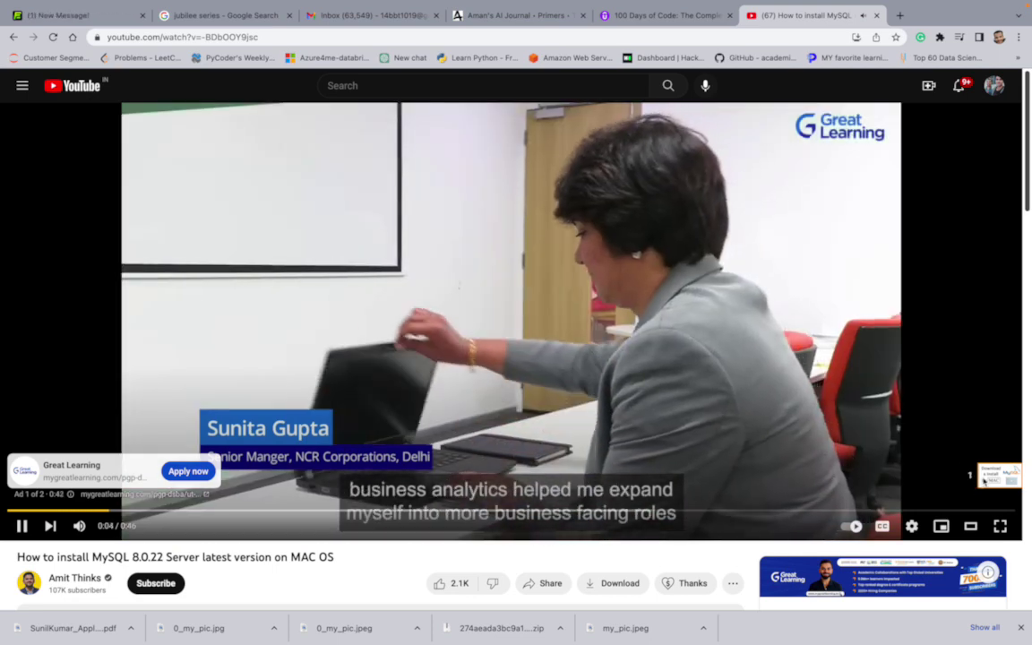
Skip the ad and jump ahead in the MySQL install video, pausing at 5:23 on open -t .bash_profile.
{"action": "left_click", "coordinate": [989, 481]}
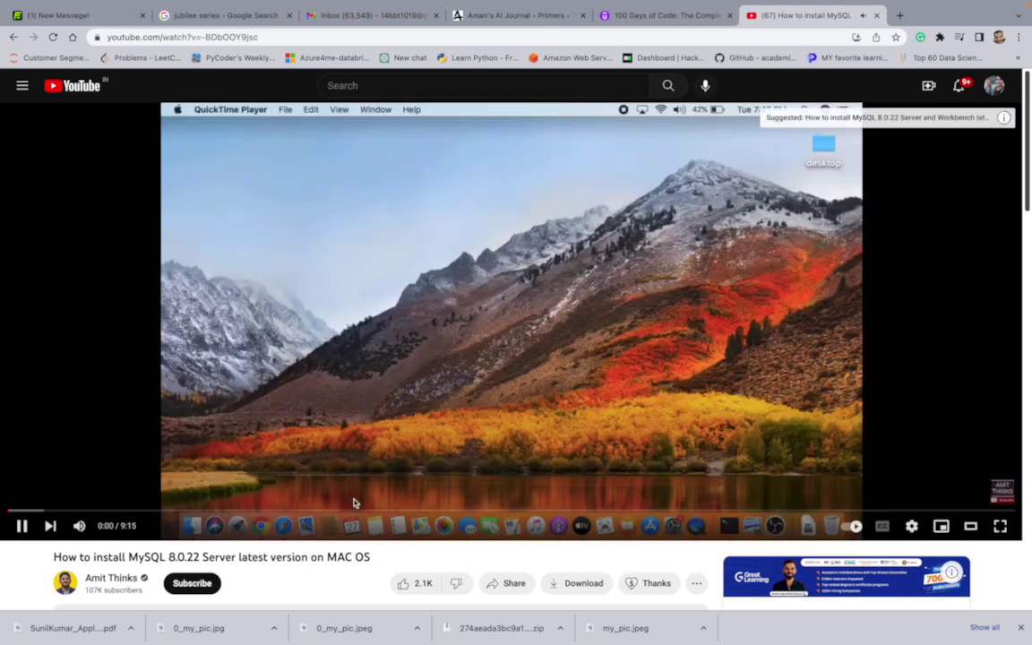
{"action": "left_click", "coordinate": [357, 513]}
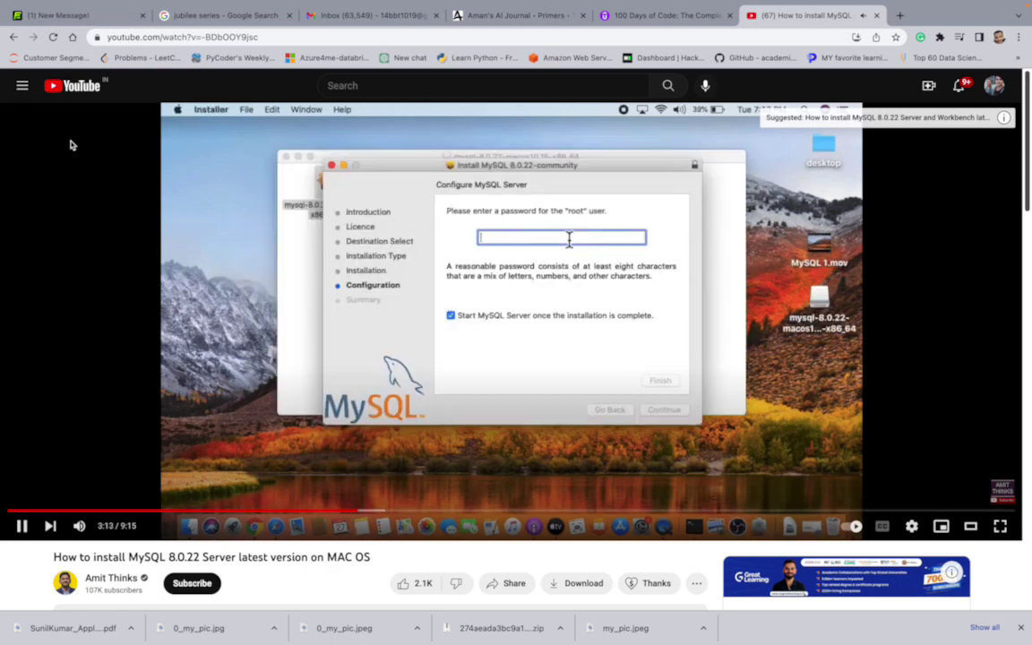
{"action": "key", "text": "Right"}
{"action": "key", "text": "Right"}
{"action": "key", "text": "Right"}
{"action": "key", "text": "Right"}
{"action": "key", "text": "Right"}
{"action": "key", "text": "Right"}
{"action": "key", "text": "Right"}
{"action": "key", "text": "Right"}
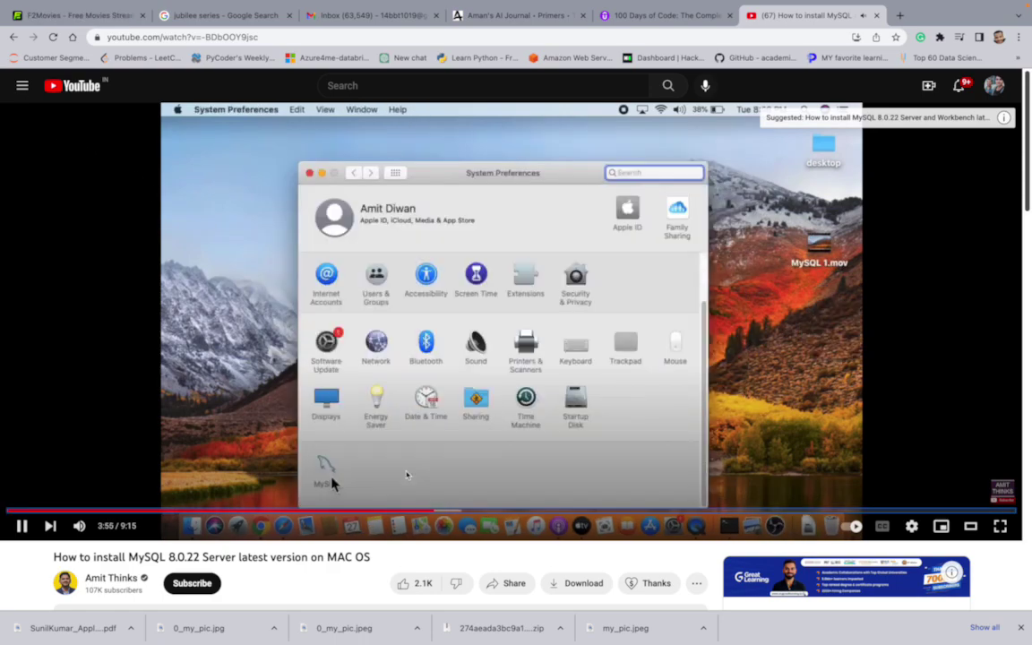
{"action": "key", "text": "Right"}
{"action": "key", "text": "Right"}
{"action": "key", "text": "Right"}
{"action": "key", "text": "Right"}
{"action": "key", "text": "Right"}
{"action": "key", "text": "Right"}
{"action": "key", "text": "Right"}
{"action": "key", "text": "Right"}
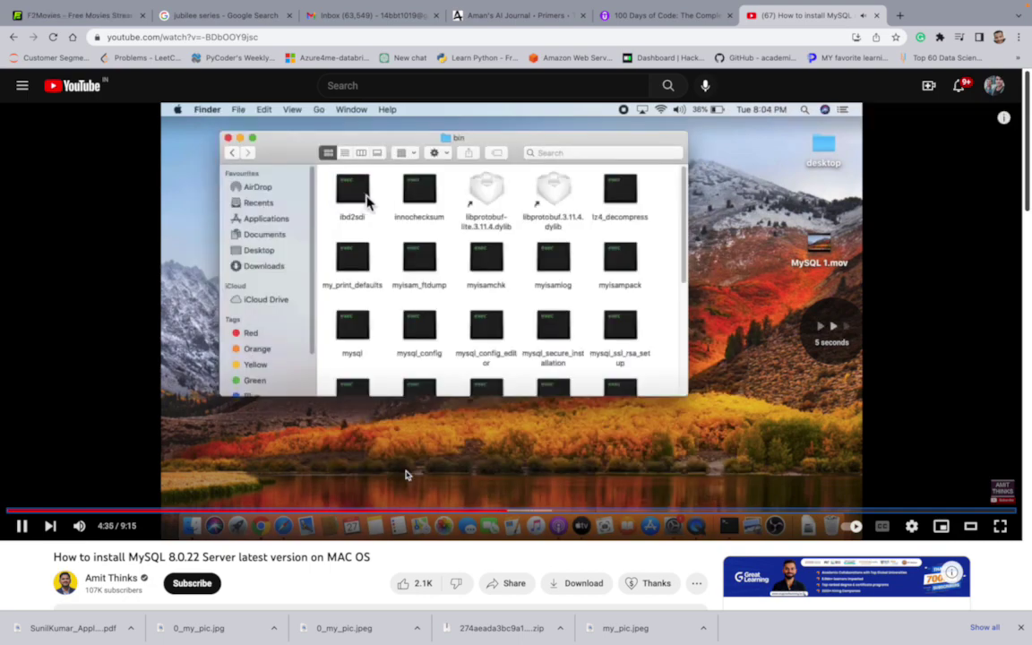
{"action": "key", "text": "Right"}
{"action": "key", "text": "Right"}
{"action": "key", "text": "Right"}
{"action": "key", "text": "Right"}
{"action": "key", "text": "Right"}
{"action": "key", "text": "Right"}
{"action": "key", "text": "Right"}
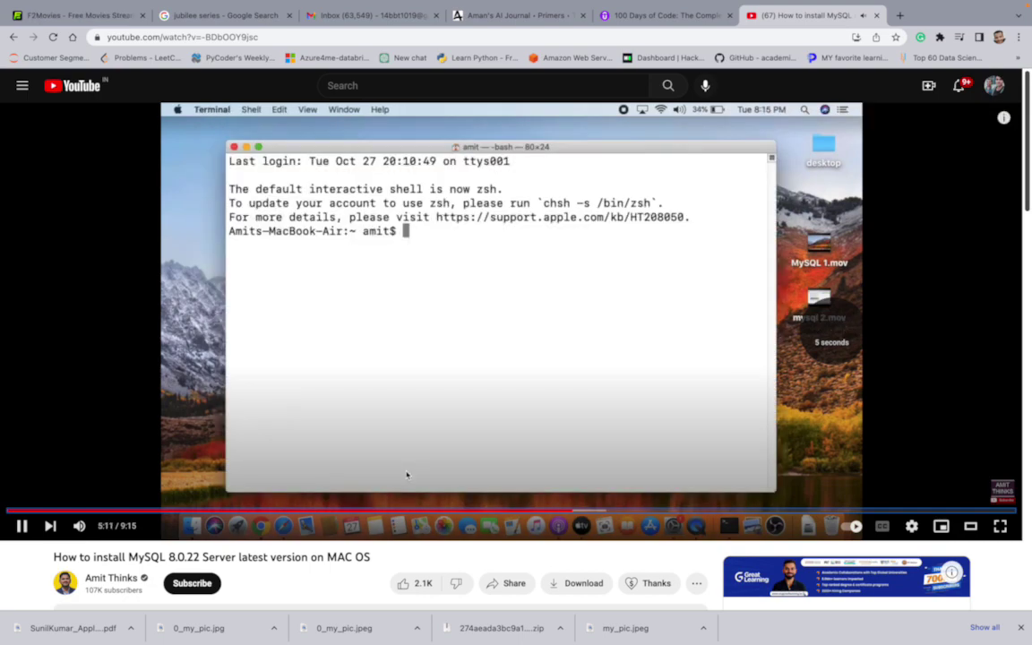
{"action": "key", "text": "Right"}
{"action": "key", "text": "Right"}
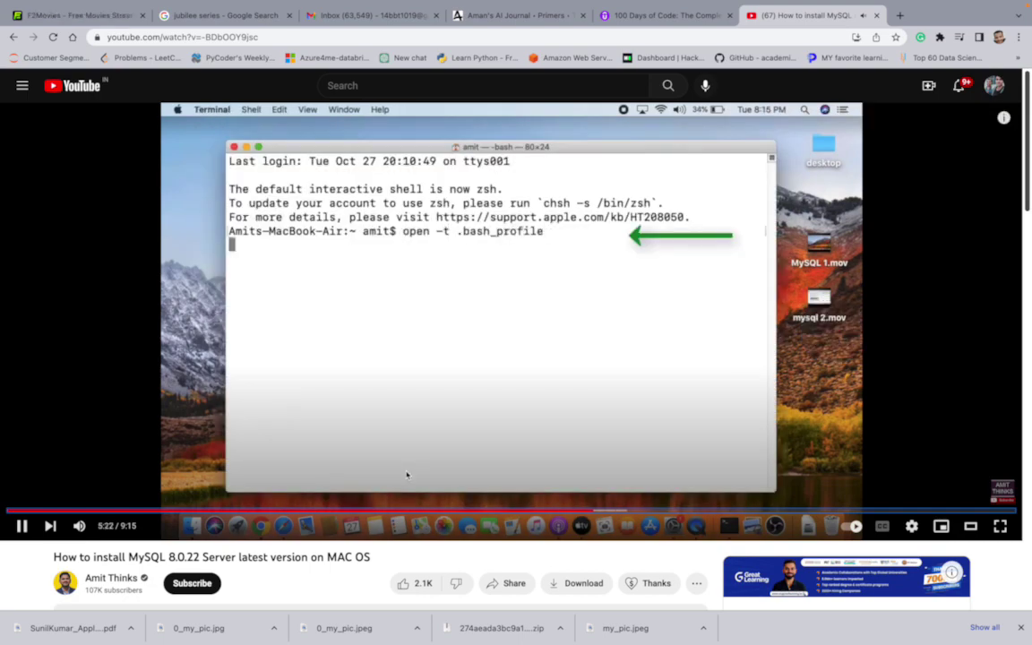
{"action": "key", "text": "space"}
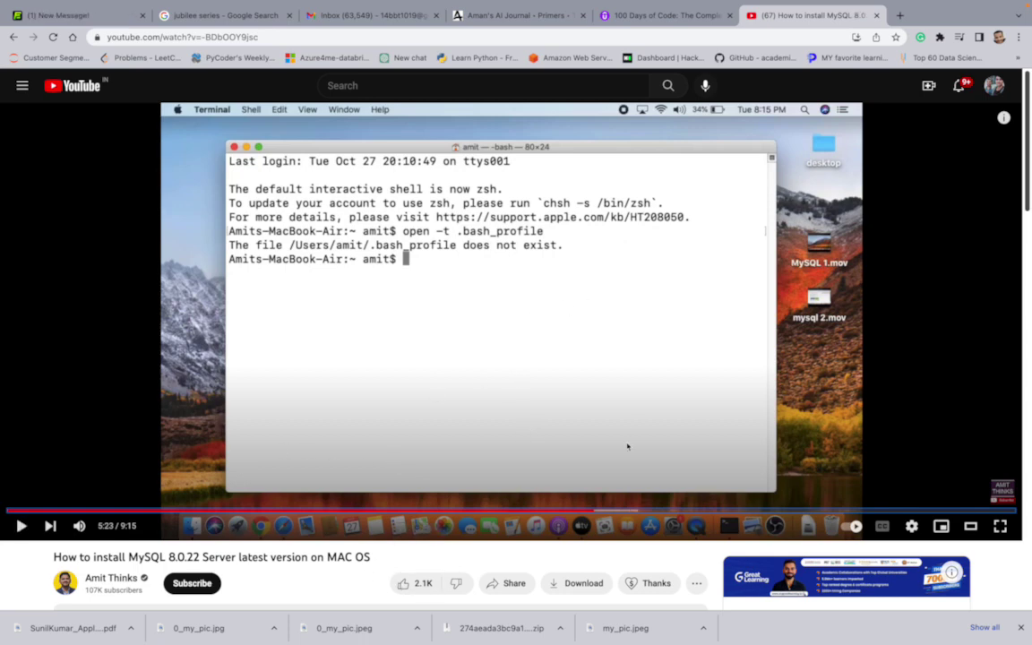
Minimize Chrome, return to Terminal and enter the command 'open -t .bash_profile'.
{"action": "mouse_move", "coordinate": [5, 25]}
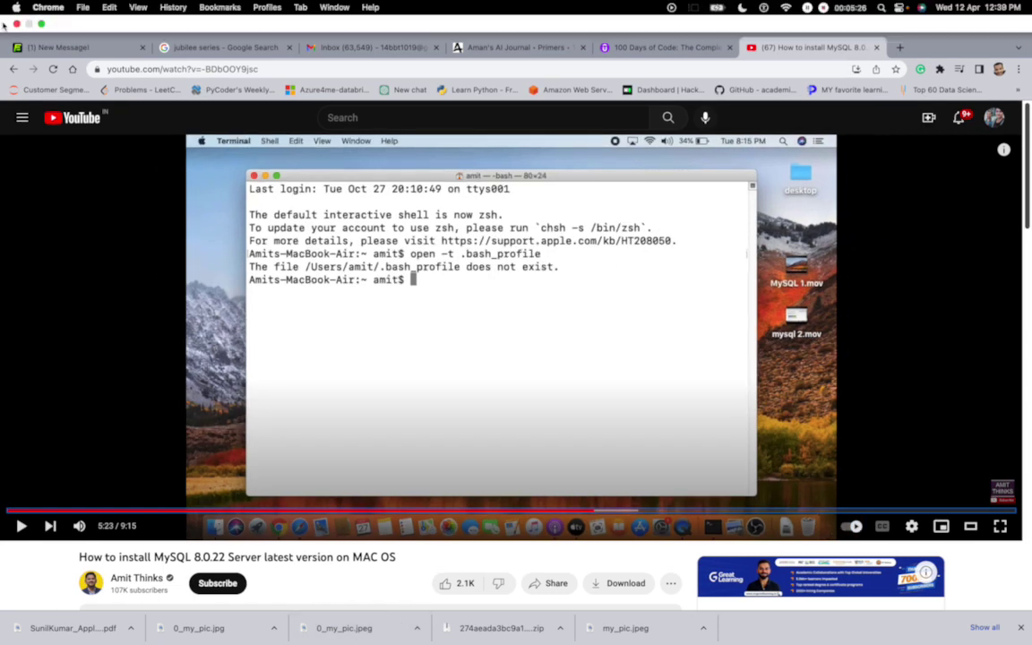
{"action": "left_click", "coordinate": [41, 23]}
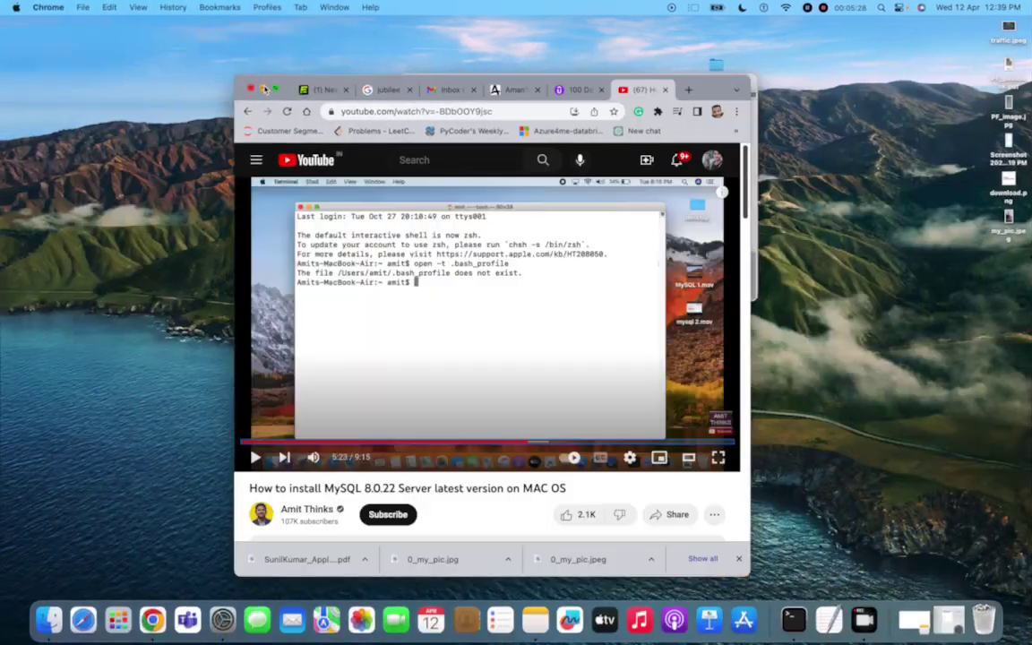
{"action": "left_click", "coordinate": [264, 91]}
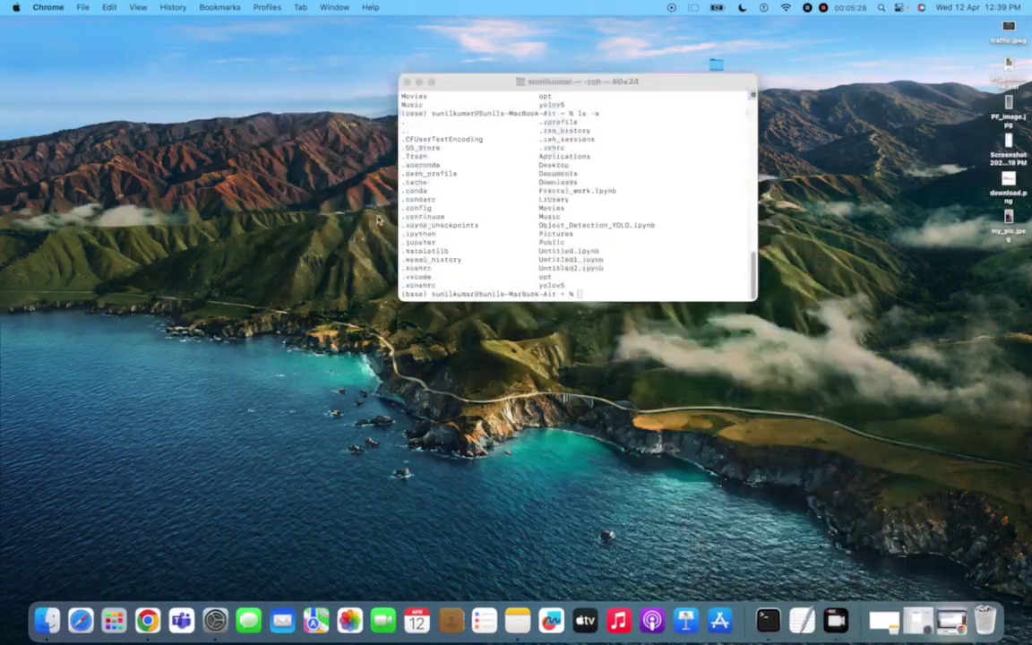
{"action": "left_click", "coordinate": [580, 294]}
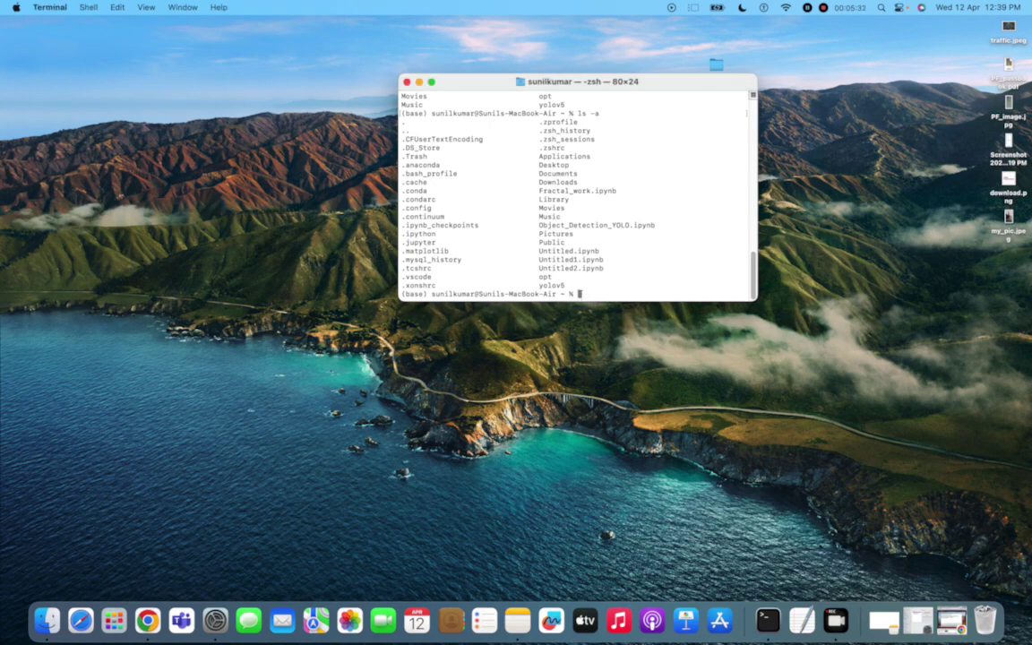
{"action": "type", "text": "open -t .bash_profile"}
Open .bash_profile in TextEdit, select its MySQL bin PATH value, then bring up Spotlight.
{"action": "key", "text": "Return"}
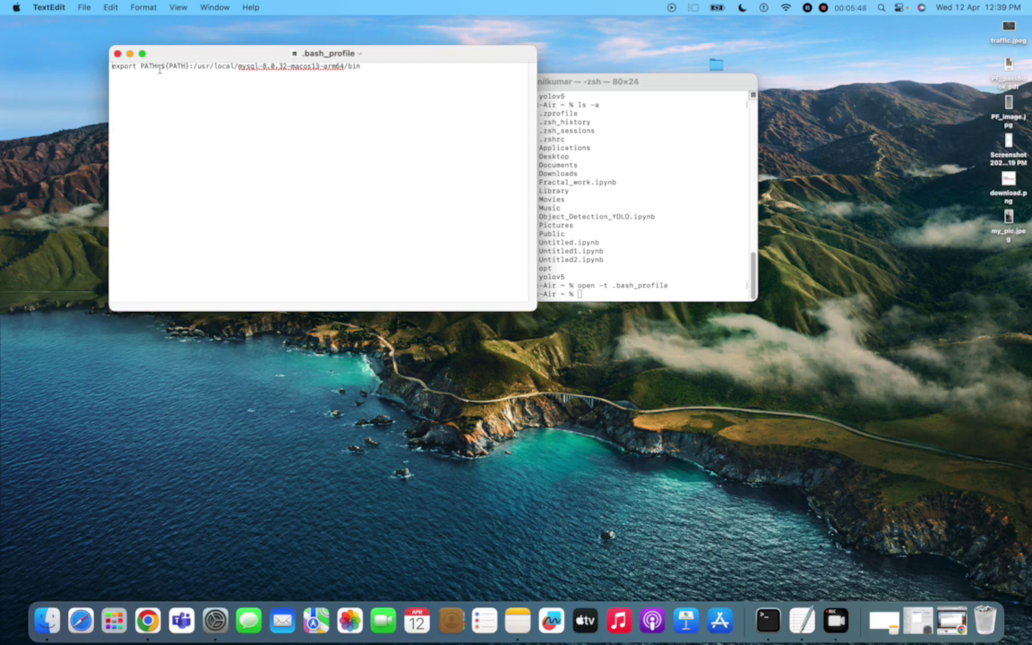
{"action": "left_click_drag", "start_coordinate": [160, 67], "coordinate": [388, 69]}
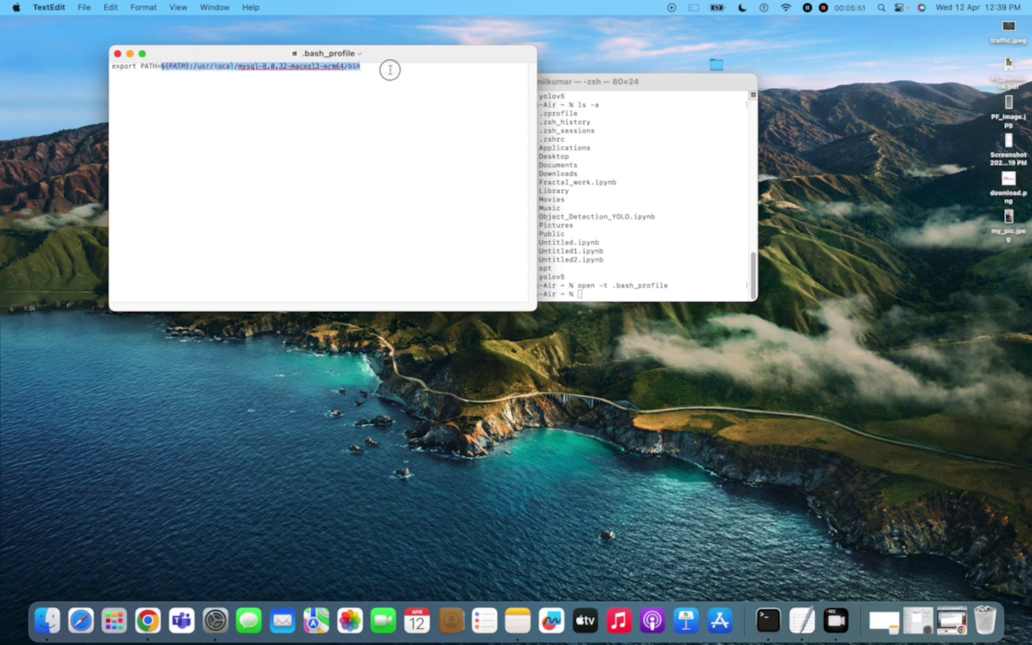
{"action": "left_click", "coordinate": [199, 63]}
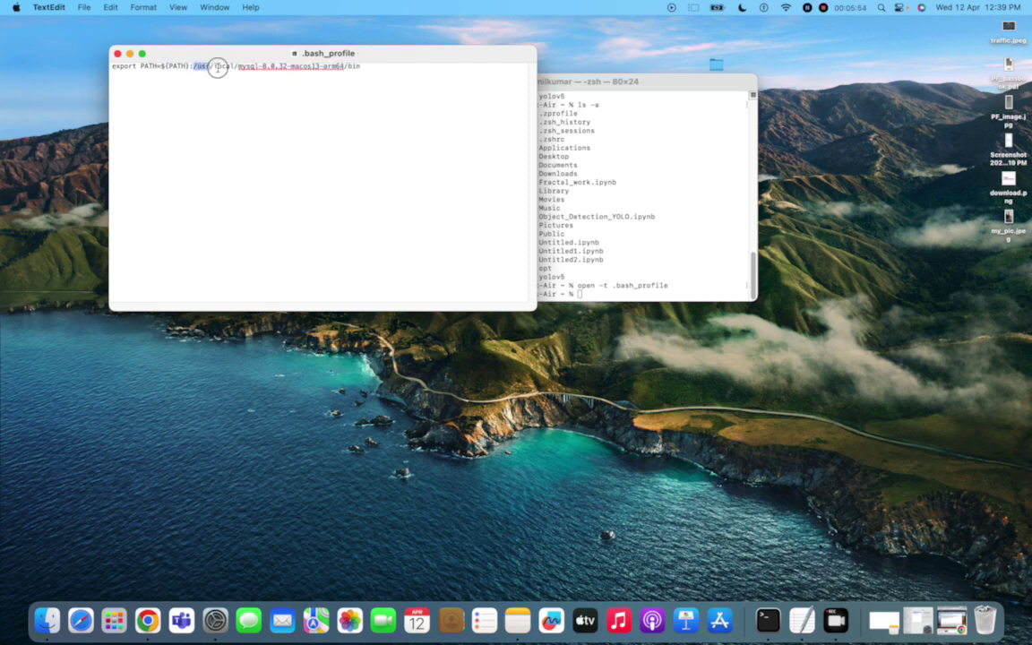
{"action": "left_click_drag", "start_coordinate": [193, 66], "coordinate": [111, 66]}
{"action": "left_click_drag", "start_coordinate": [194, 66], "coordinate": [363, 66]}
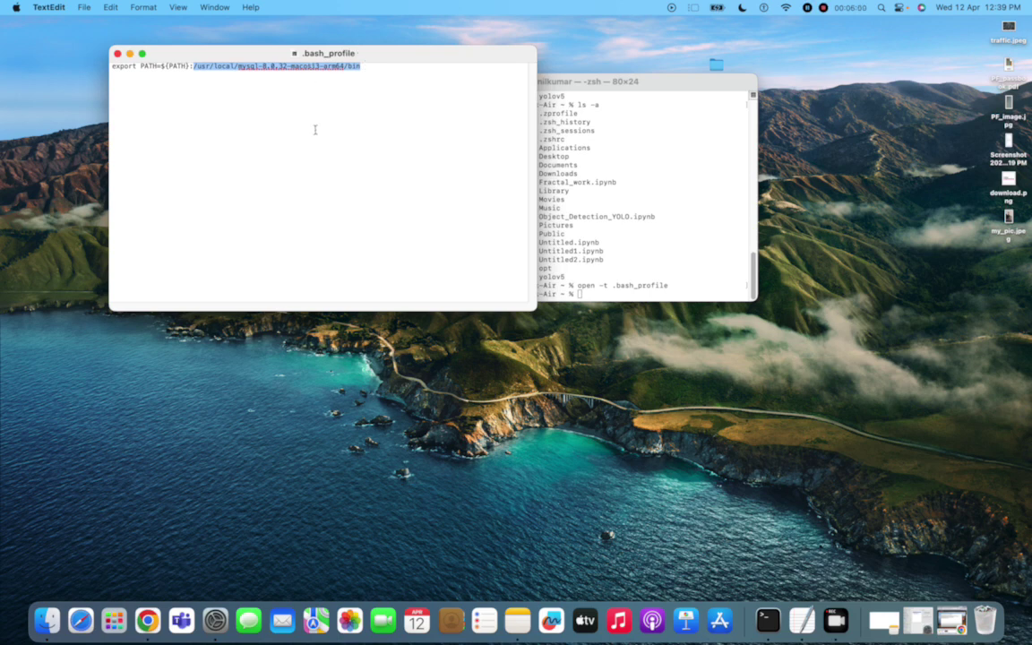
{"action": "key", "text": "super+space"}
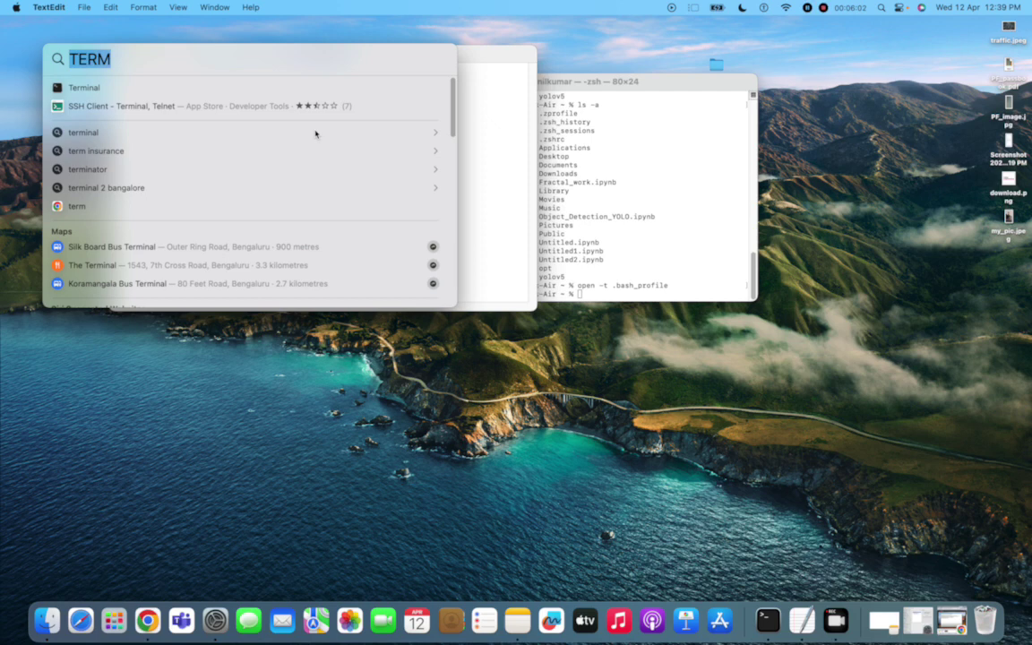
Find the /usr folder through Spotlight and open it in Finder.
{"action": "key", "text": "BackSpace"}
{"action": "type", "text": "usr"}
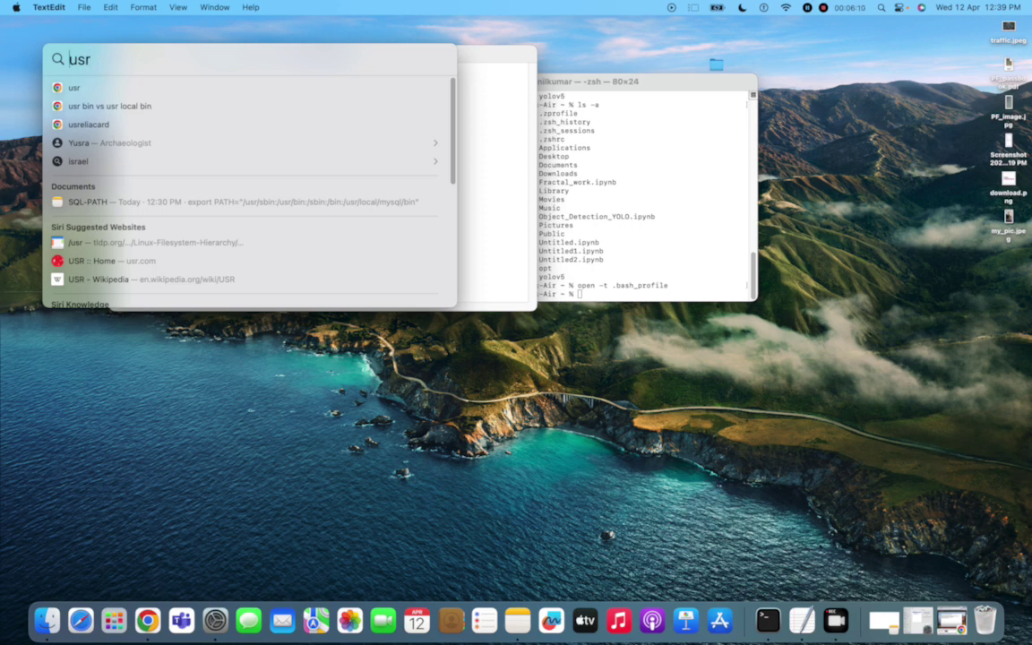
{"action": "left_click", "coordinate": [70, 59]}
{"action": "type", "text": "/"}
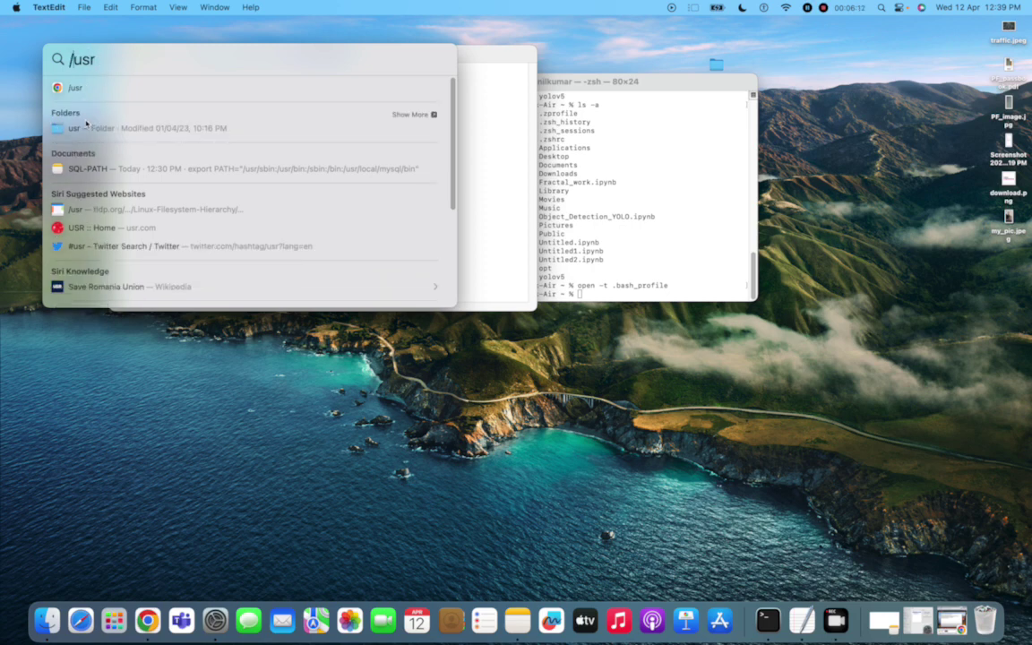
{"action": "left_click", "coordinate": [82, 130]}
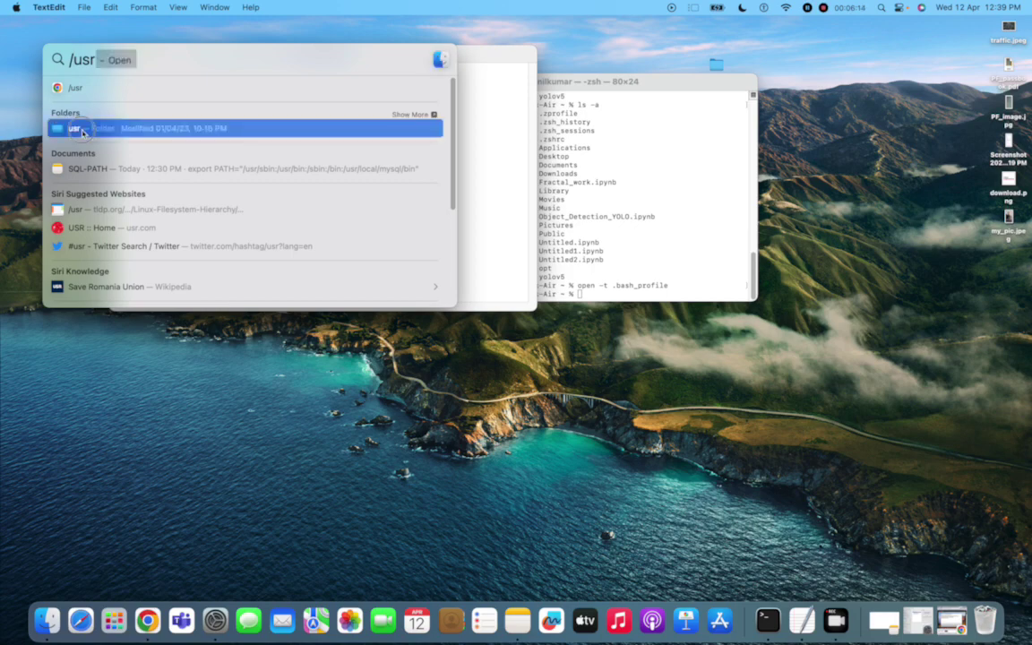
{"action": "double_click", "coordinate": [82, 129]}
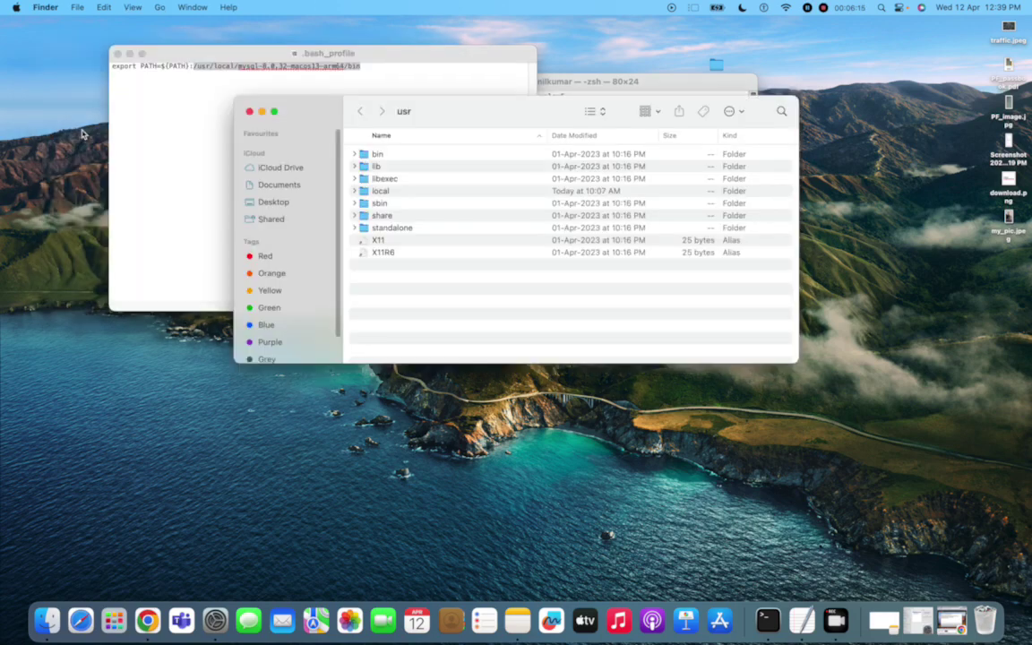
Browse local > mysql into the install folder and look inside its bin folder.
{"action": "double_click", "coordinate": [399, 194]}
{"action": "left_click", "coordinate": [387, 155]}
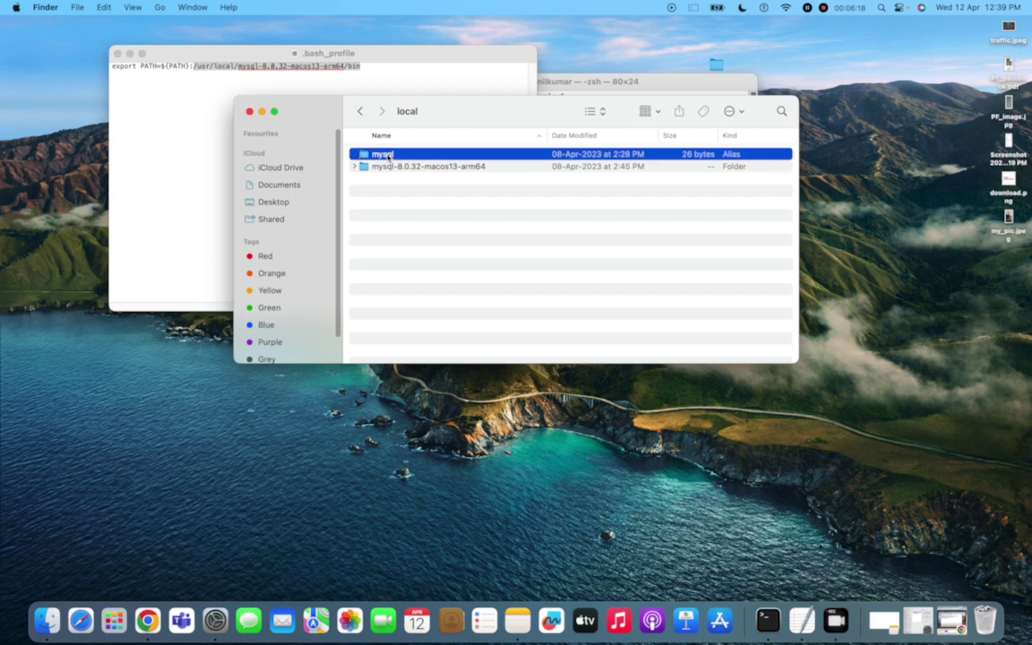
{"action": "double_click", "coordinate": [387, 155]}
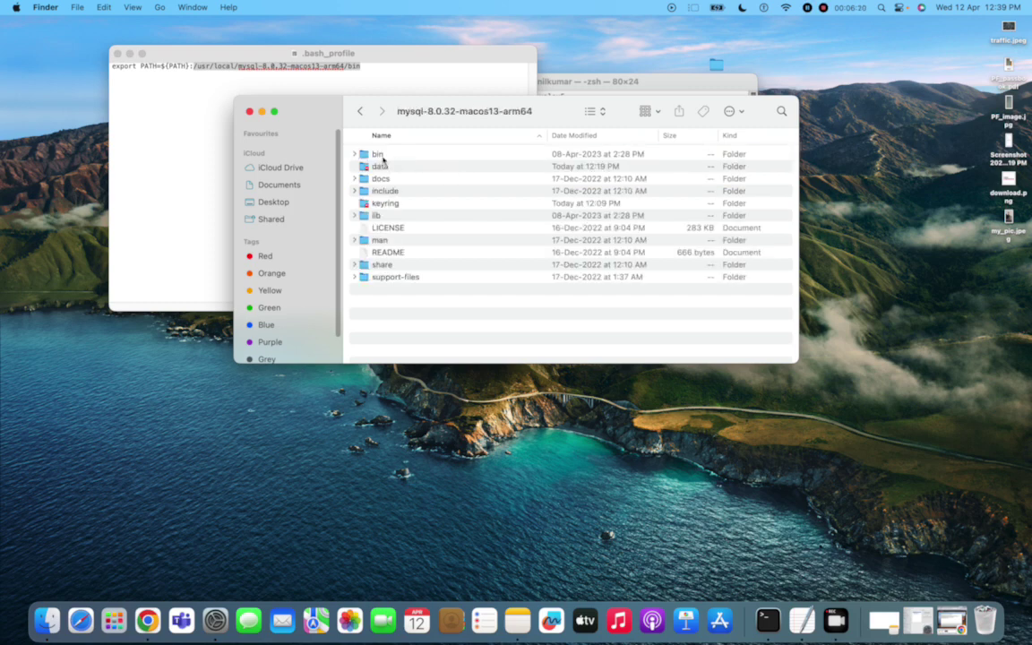
{"action": "left_click", "coordinate": [377, 155]}
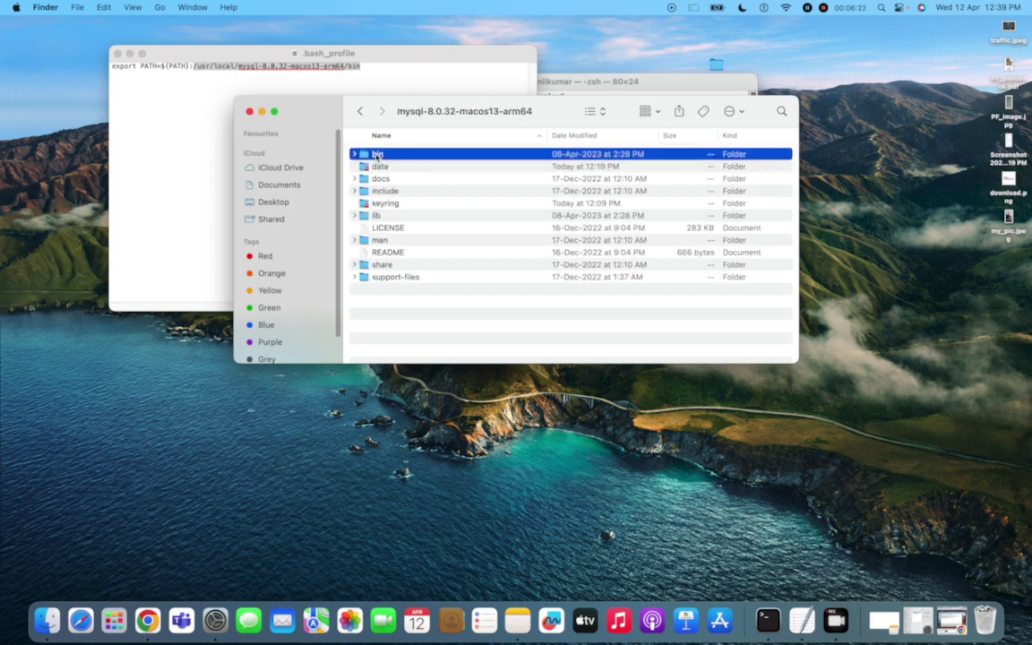
{"action": "double_click", "coordinate": [378, 155]}
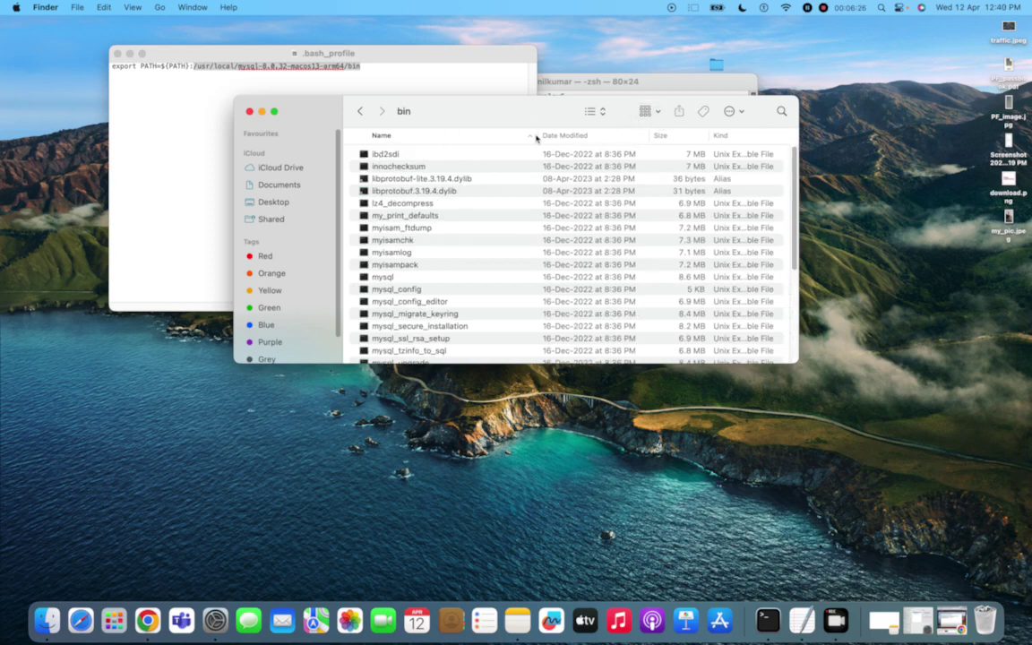
{"action": "left_click", "coordinate": [359, 110]}
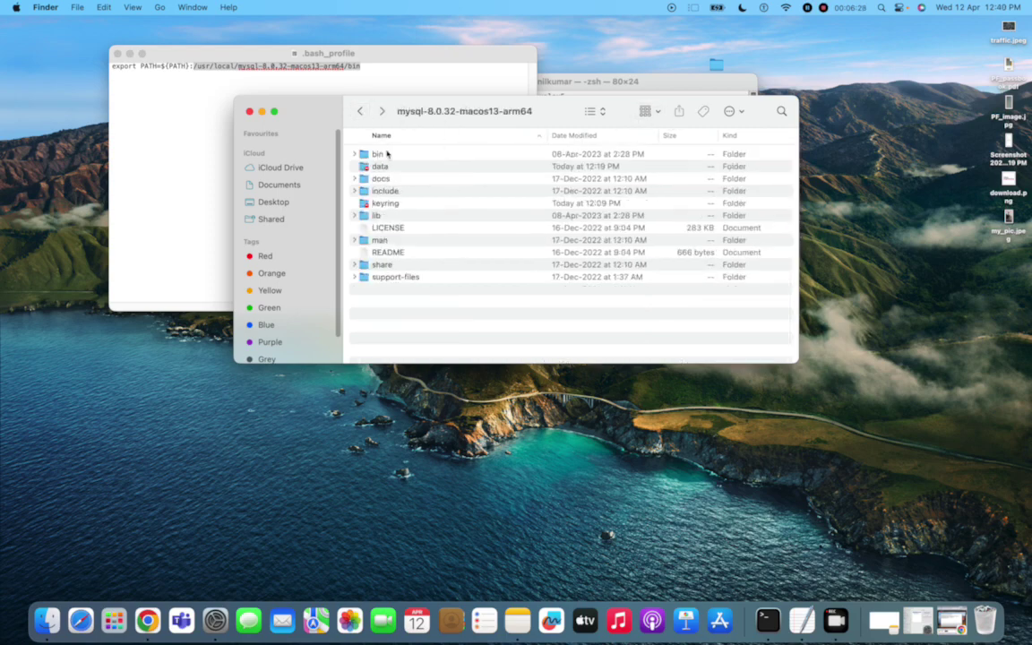
Copy the bin folder's full pathname with Copy "bin" as Pathname, then close Finder.
{"action": "left_click", "coordinate": [384, 160]}
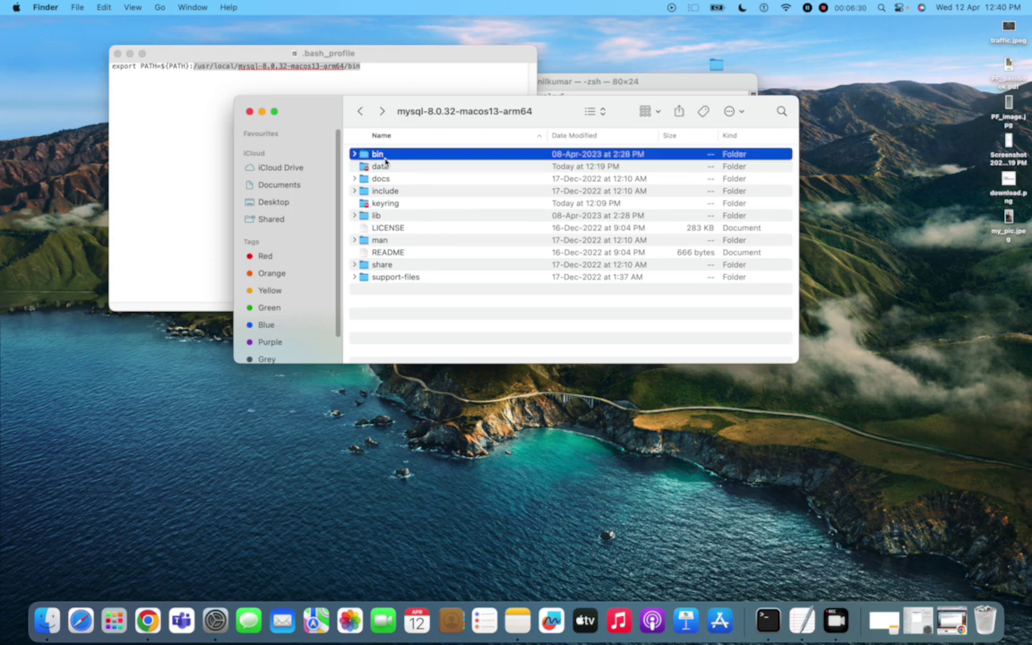
{"action": "right_click", "coordinate": [386, 161]}
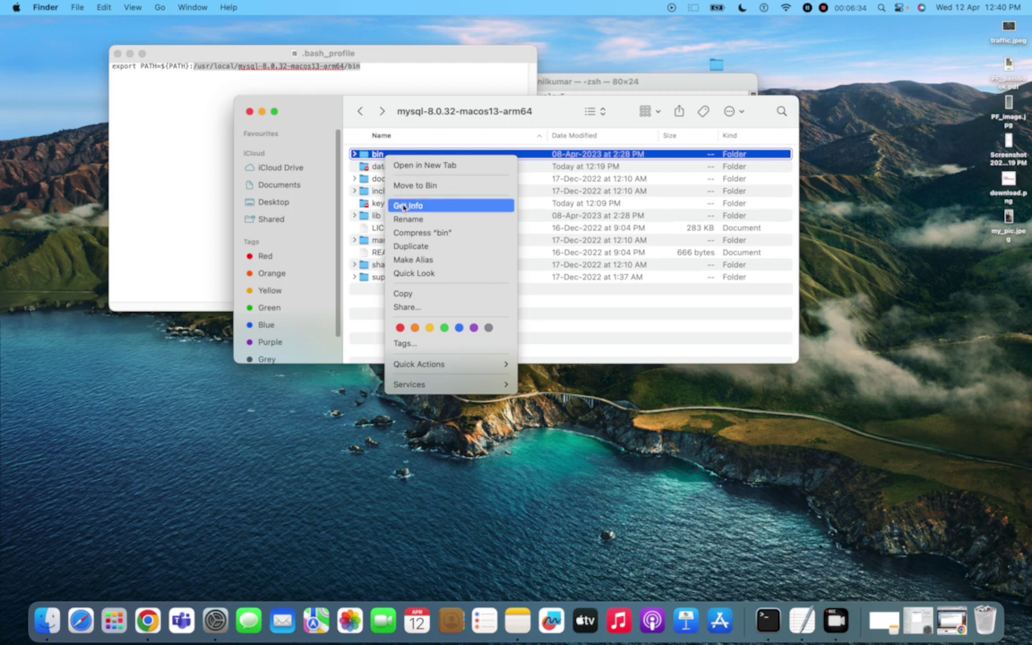
{"action": "key", "text": "alt"}
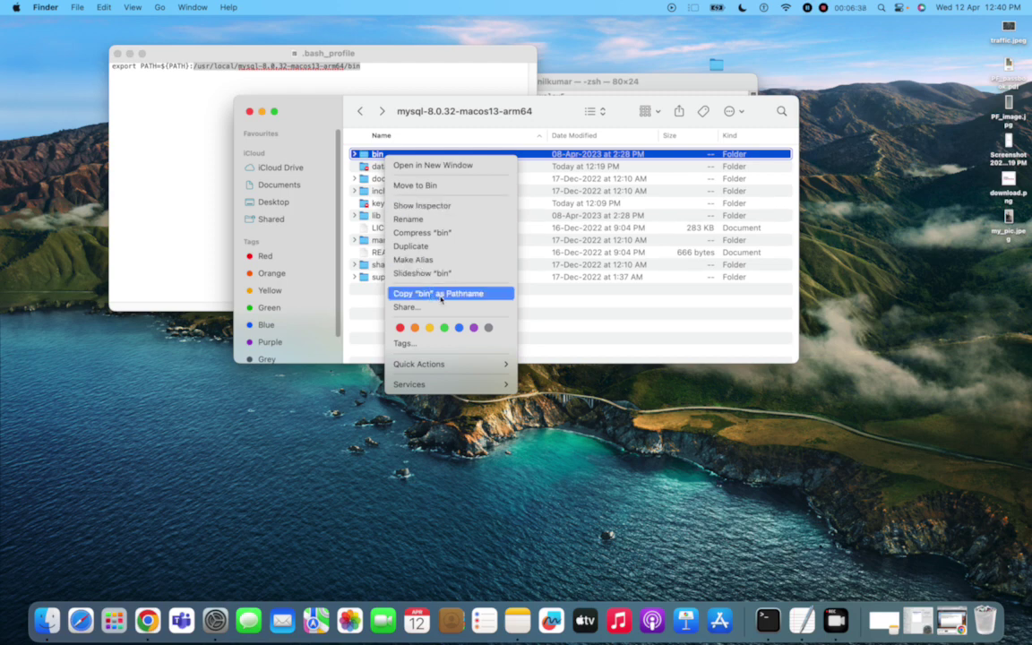
{"action": "key", "text": "alt"}
{"action": "key", "text": "alt"}
{"action": "left_click", "coordinate": [441, 293]}
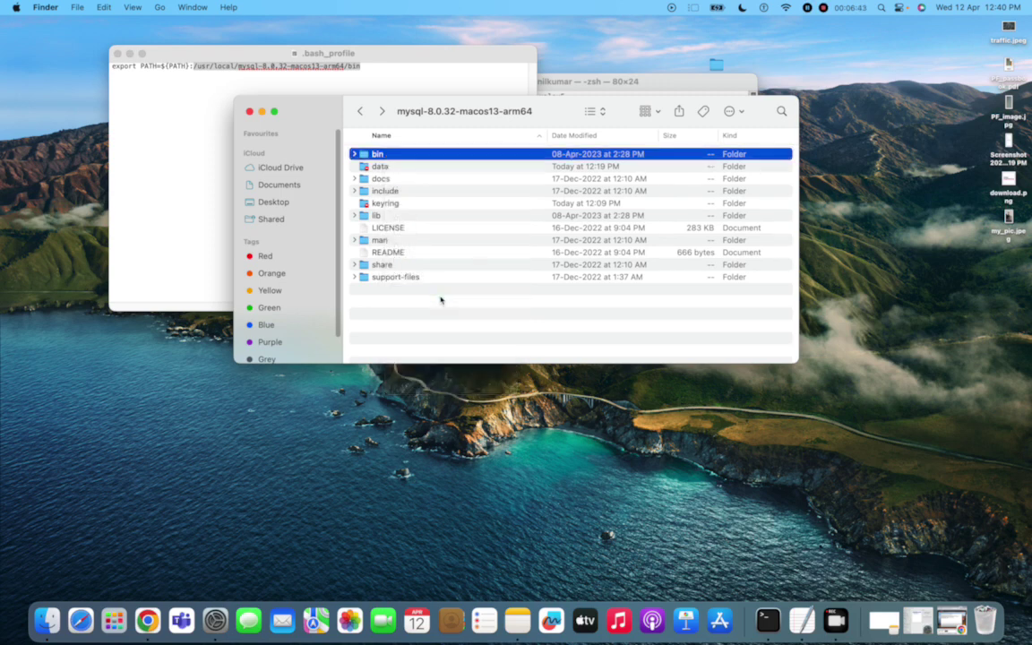
{"action": "left_click", "coordinate": [249, 111]}
Paste the copied bin path on a new line below the export PATH line to compare.
{"action": "left_click", "coordinate": [375, 68]}
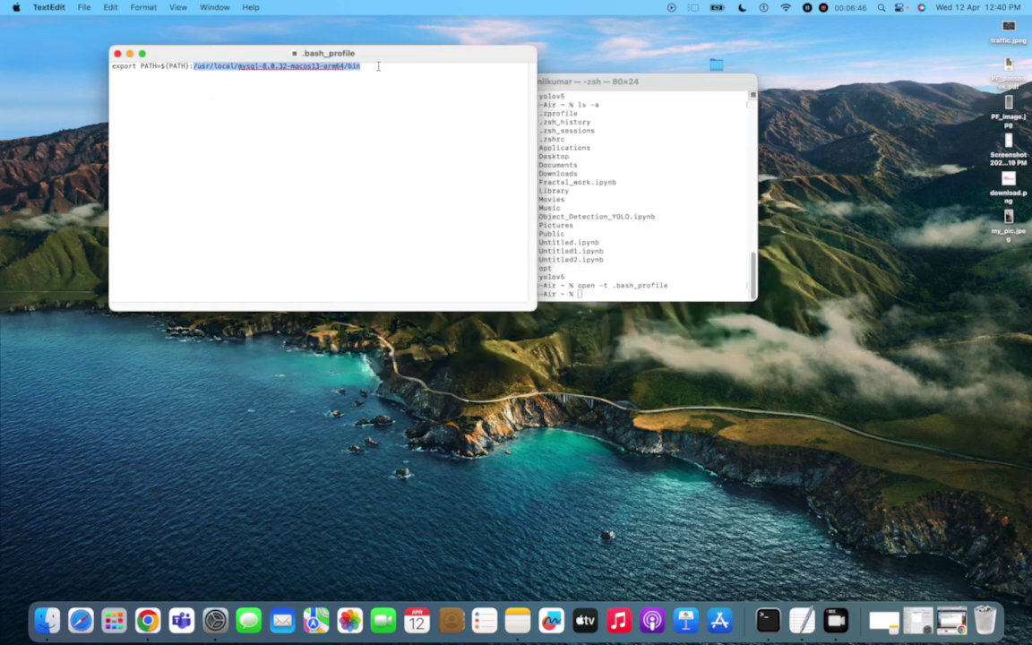
{"action": "left_click", "coordinate": [377, 67]}
{"action": "key", "text": "Return"}
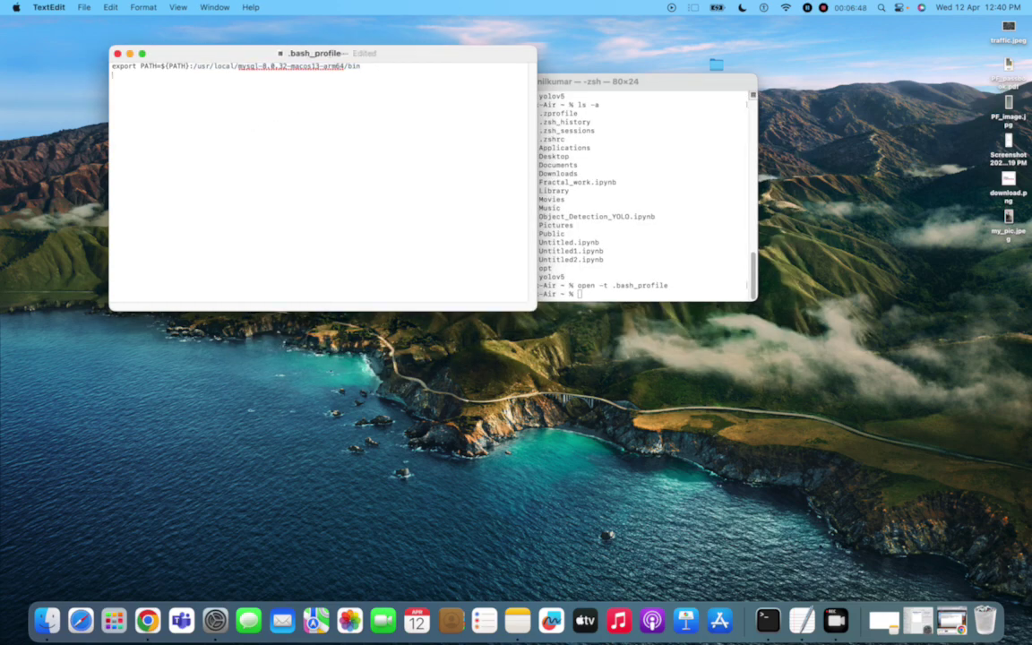
{"action": "key", "text": "cmd+v"}
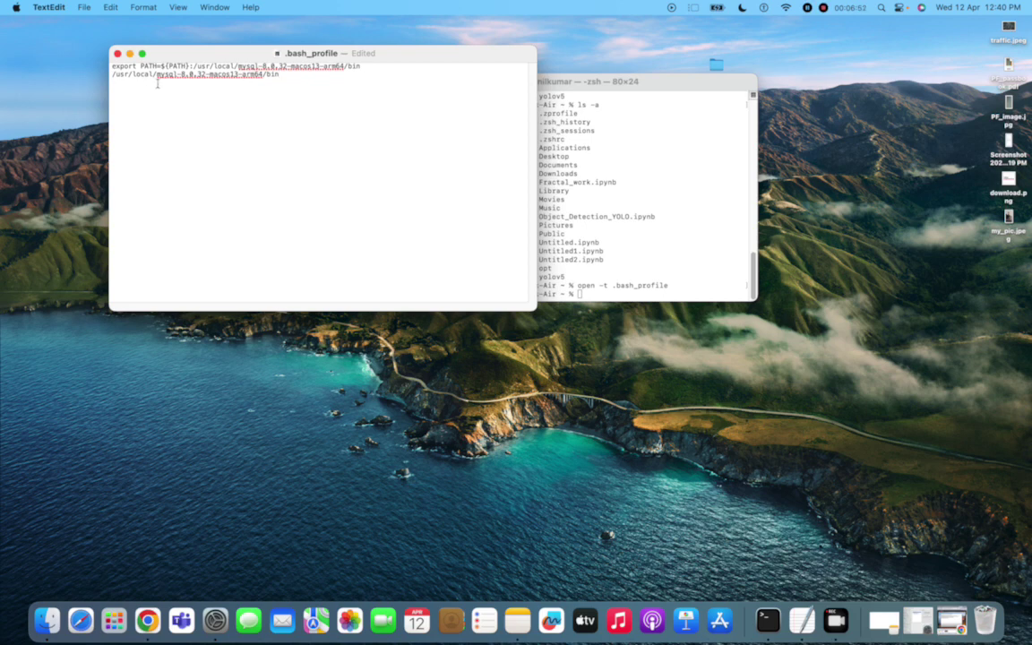
Delete the pasted comparison line, then save and close .bash_profile.
{"action": "left_click_drag", "start_coordinate": [279, 74], "coordinate": [113, 77]}
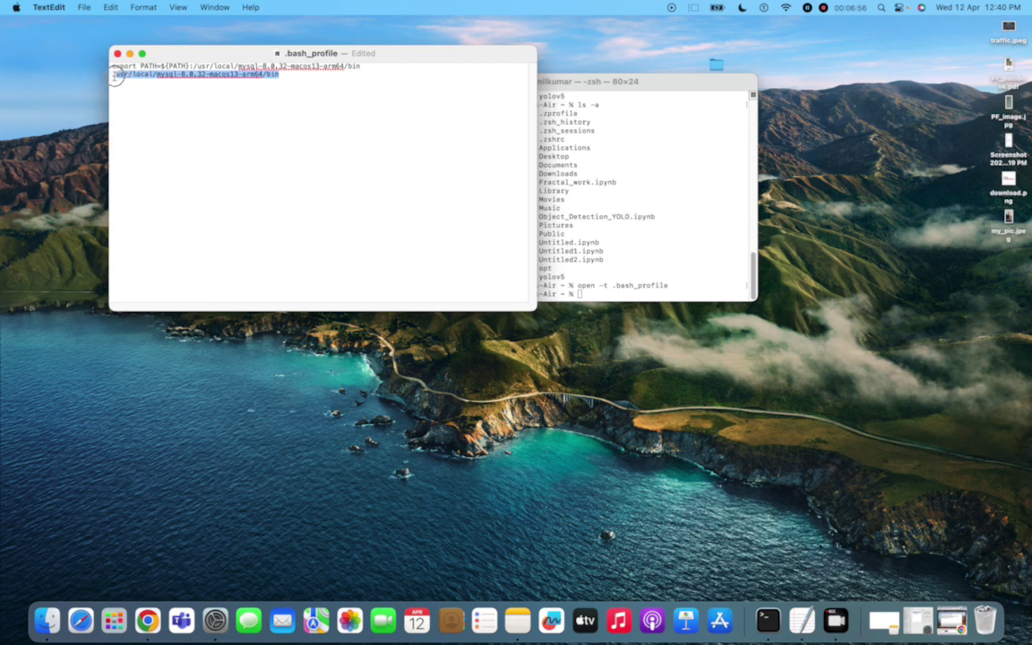
{"action": "key", "text": "BackSpace"}
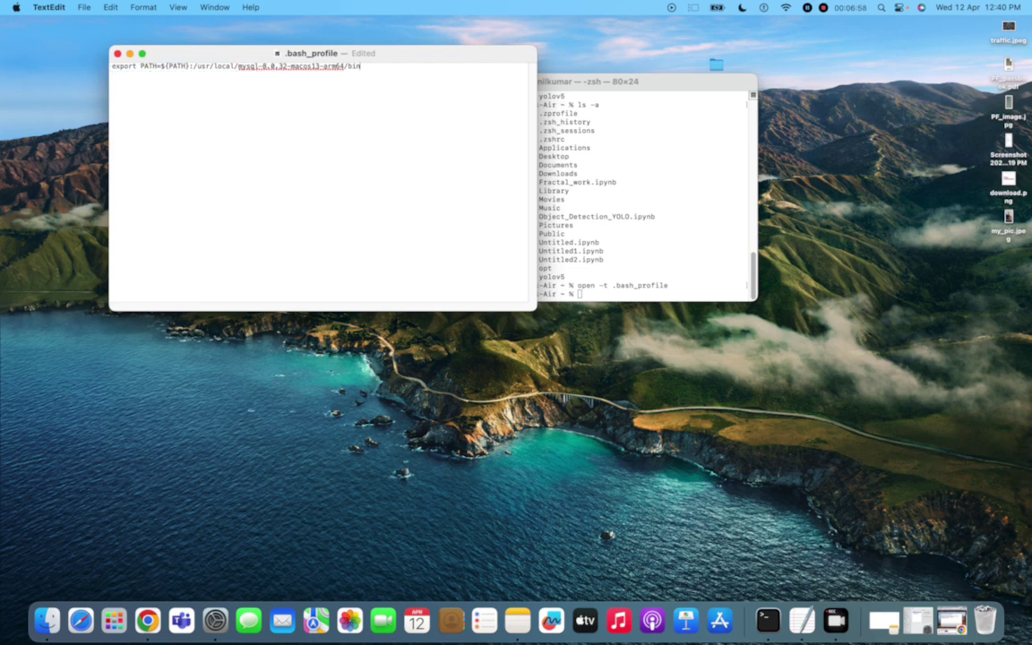
{"action": "key", "text": "super+s"}
{"action": "left_click", "coordinate": [117, 54]}
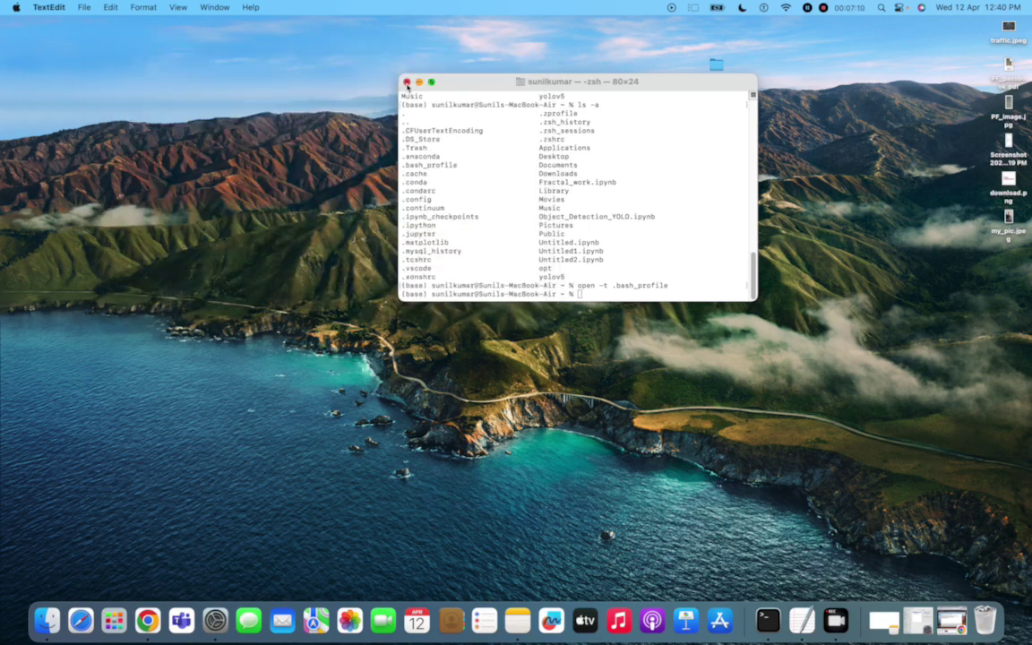
Close the Terminal and Utilities windows and quit Terminal from the Dock.
{"action": "left_click", "coordinate": [406, 82]}
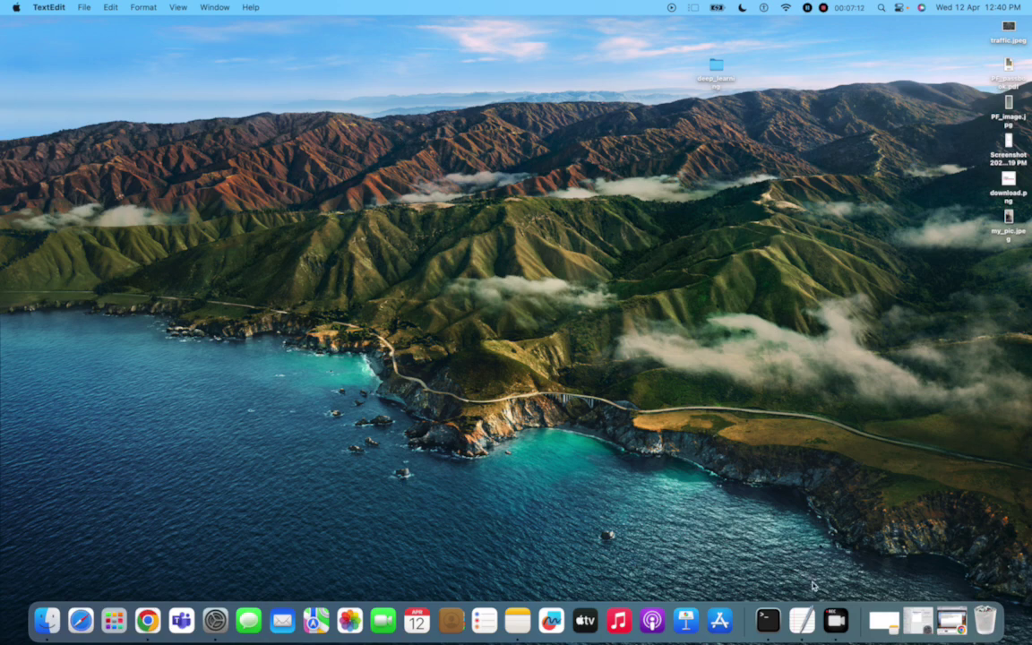
{"action": "left_click", "coordinate": [767, 623]}
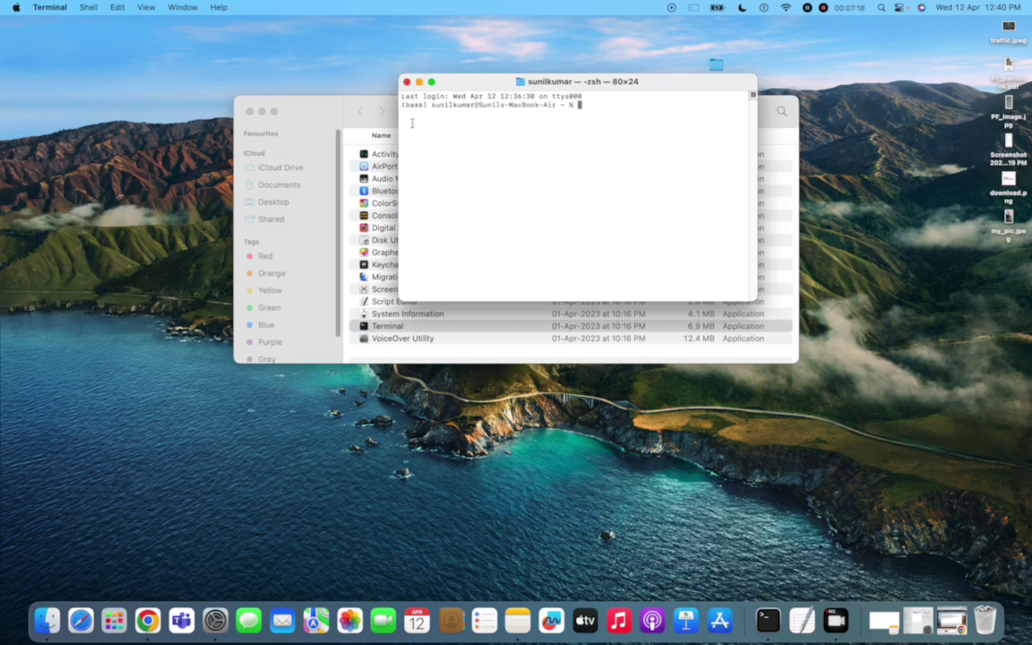
{"action": "left_click", "coordinate": [406, 83]}
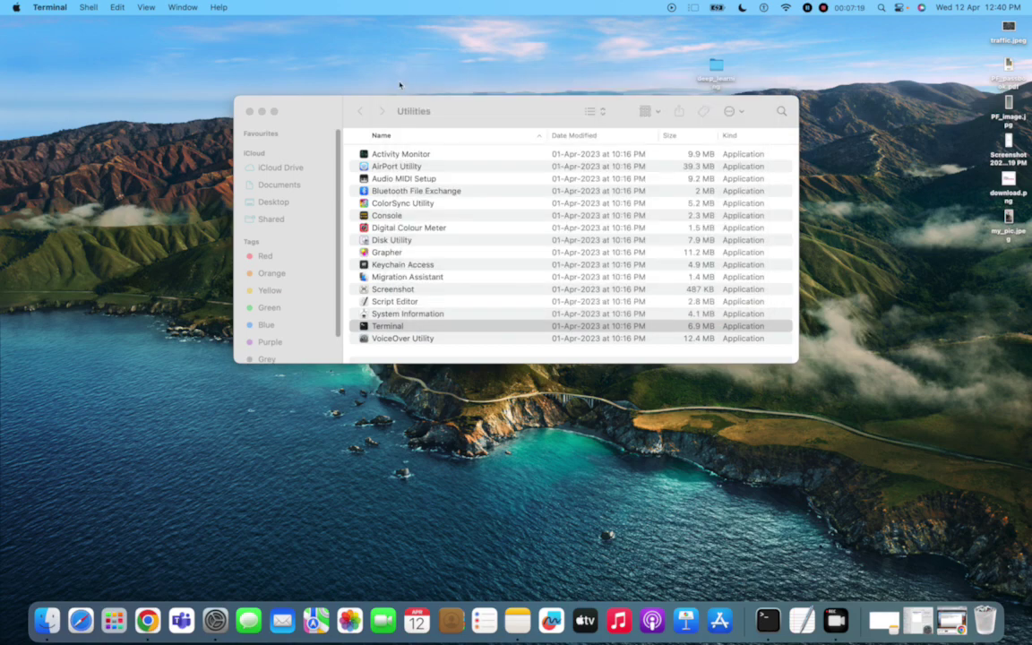
{"action": "left_click", "coordinate": [250, 111]}
{"action": "right_click", "coordinate": [768, 621]}
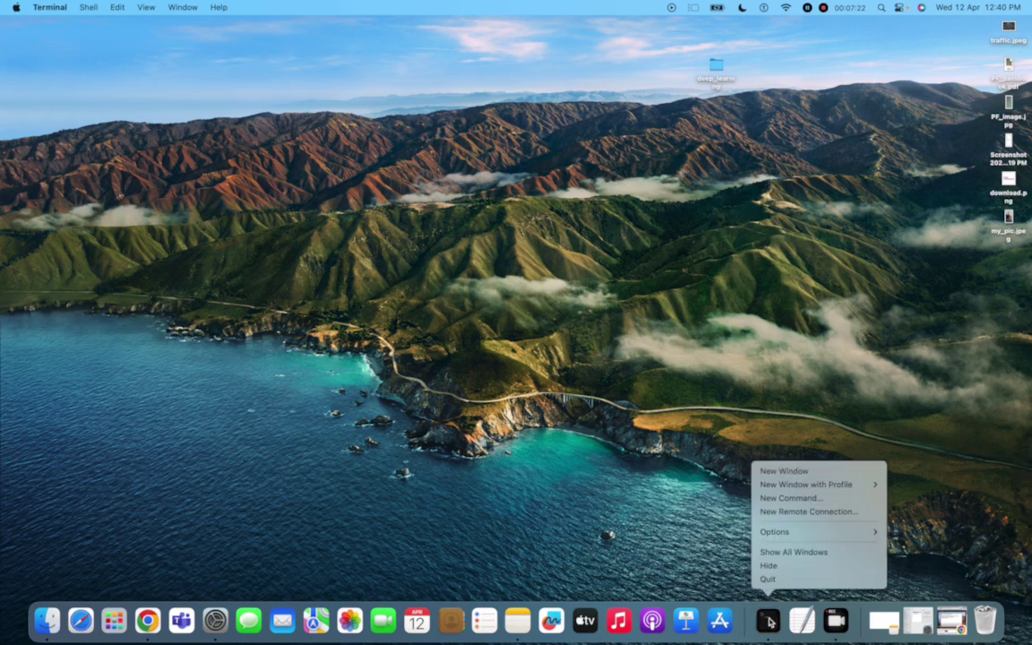
{"action": "left_click", "coordinate": [767, 578]}
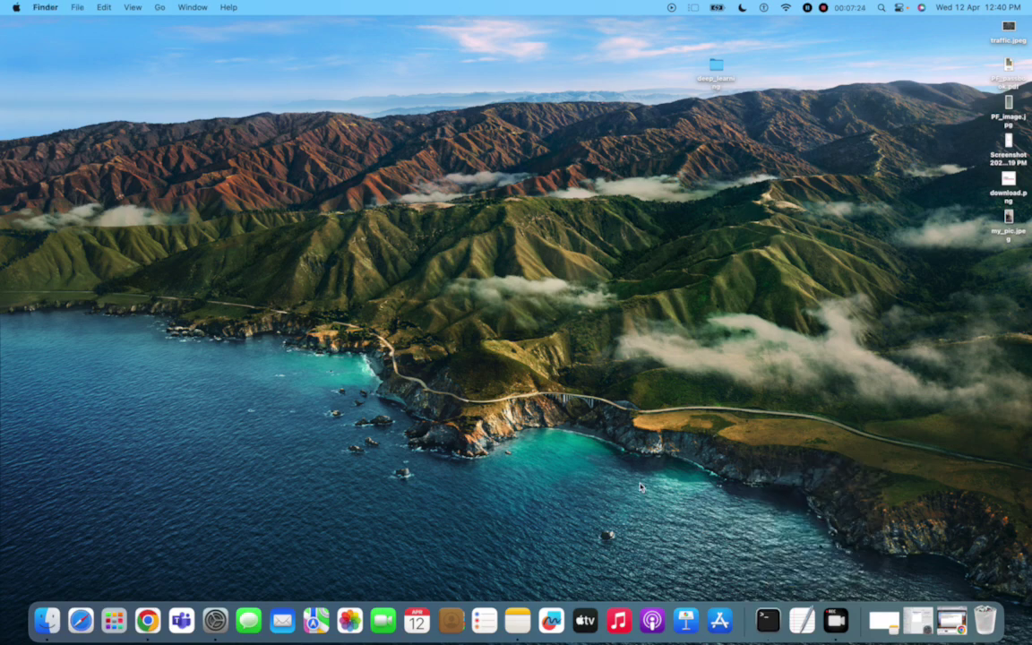
Relaunch Terminal by searching 'term' in Spotlight.
{"action": "key", "text": "super+space"}
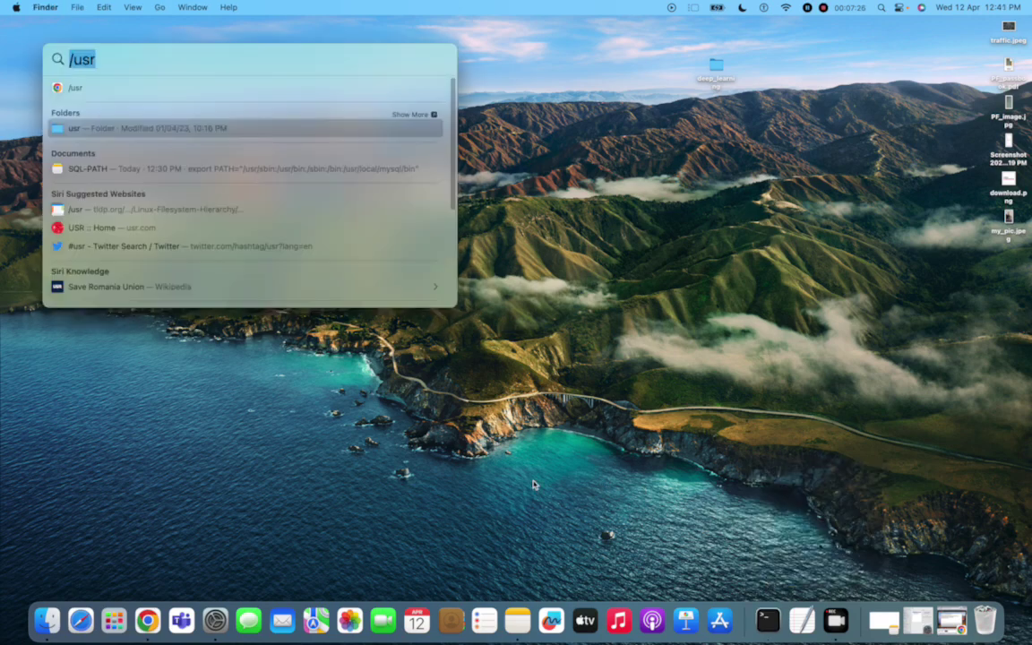
{"action": "key", "text": "BackSpace"}
{"action": "type", "text": "terminal"}
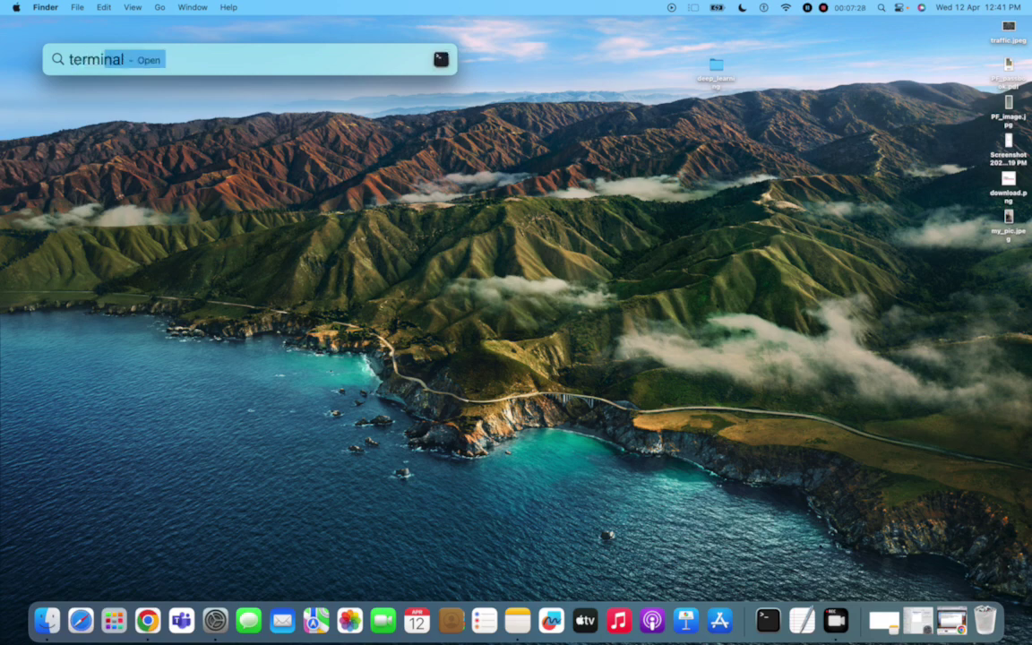
{"action": "key", "text": "Return"}
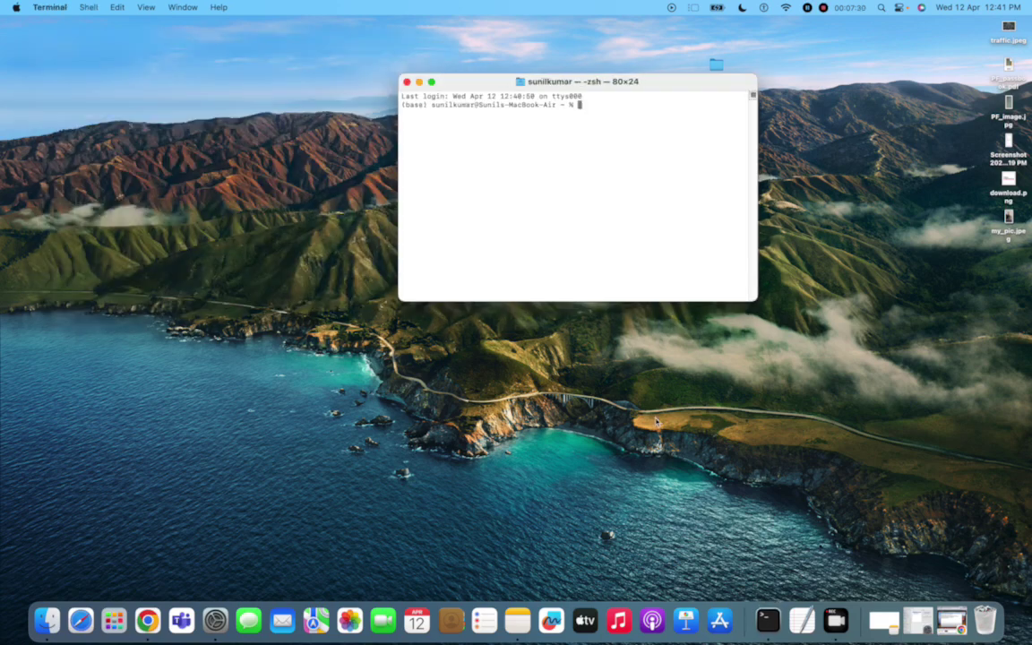
After mysql returns 'command not found', copy the export PATH line from the SQL-PATH note.
{"action": "type", "text": "mysql"}
{"action": "key", "text": "Return"}
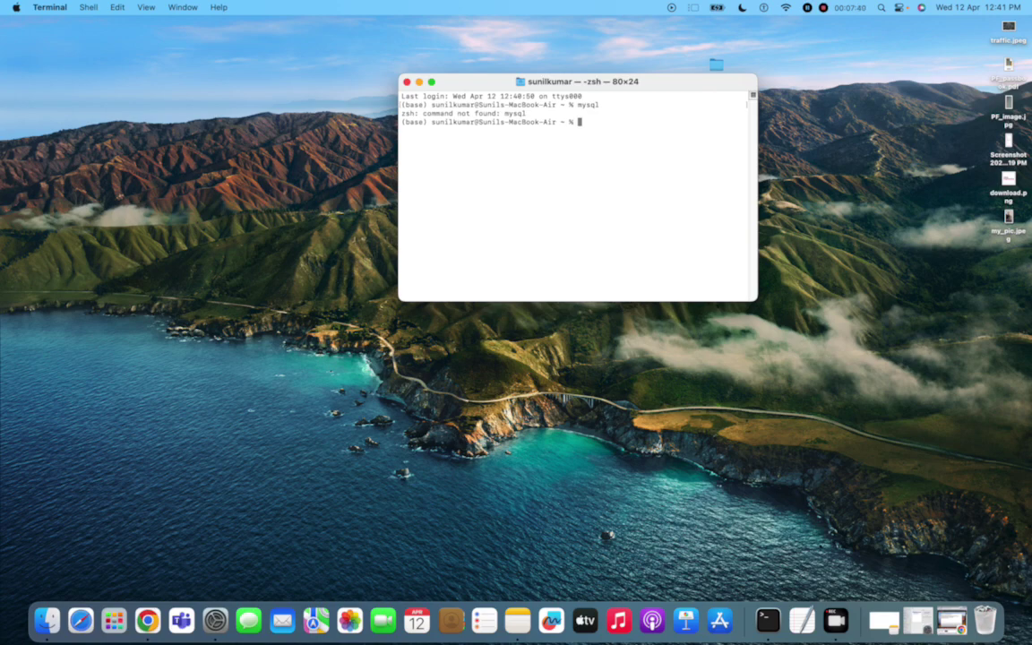
{"action": "left_click", "coordinate": [518, 620]}
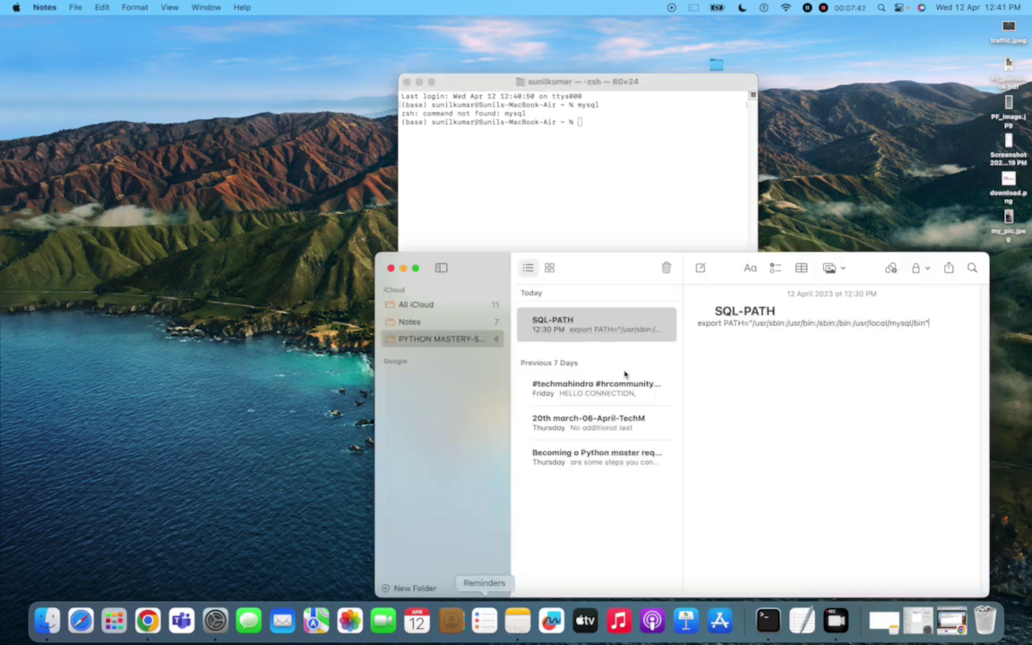
{"action": "left_click_drag", "start_coordinate": [930, 324], "coordinate": [699, 323]}
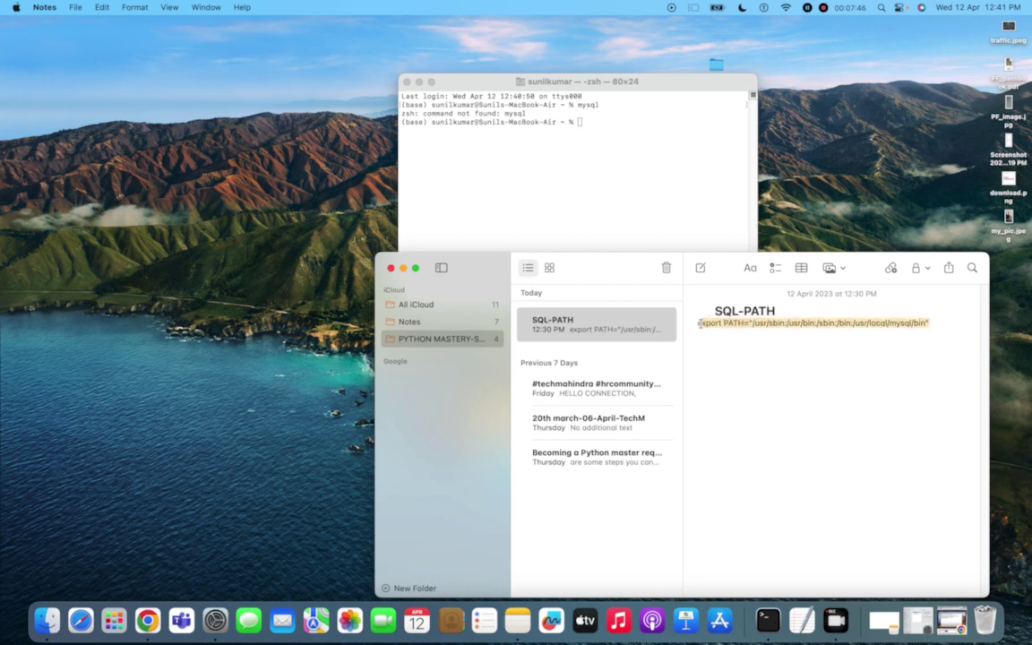
{"action": "left_click_drag", "start_coordinate": [700, 322], "coordinate": [930, 323]}
{"action": "key", "text": "super+c"}
{"action": "left_click", "coordinate": [612, 152]}
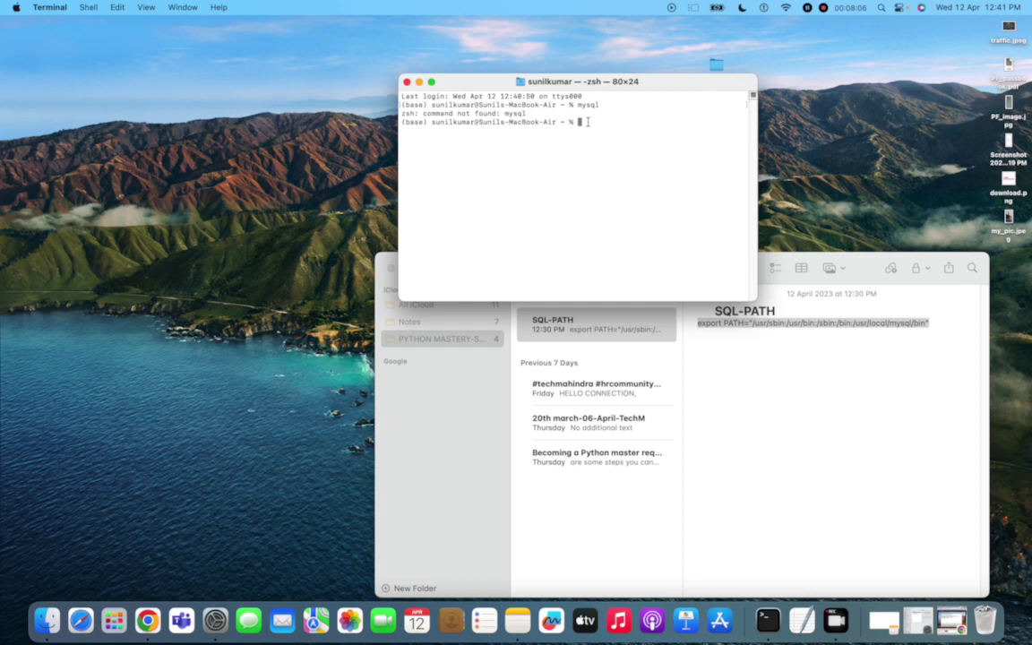
Run the pasted export PATH command, then test mysql again.
{"action": "key", "text": "super+v"}
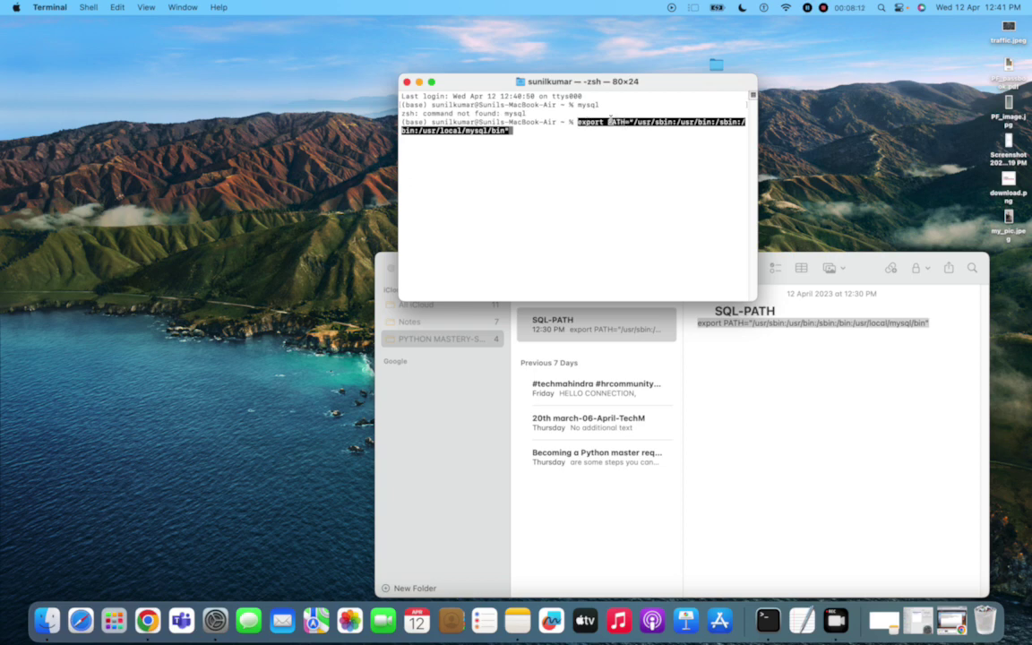
{"action": "key", "text": "Return"}
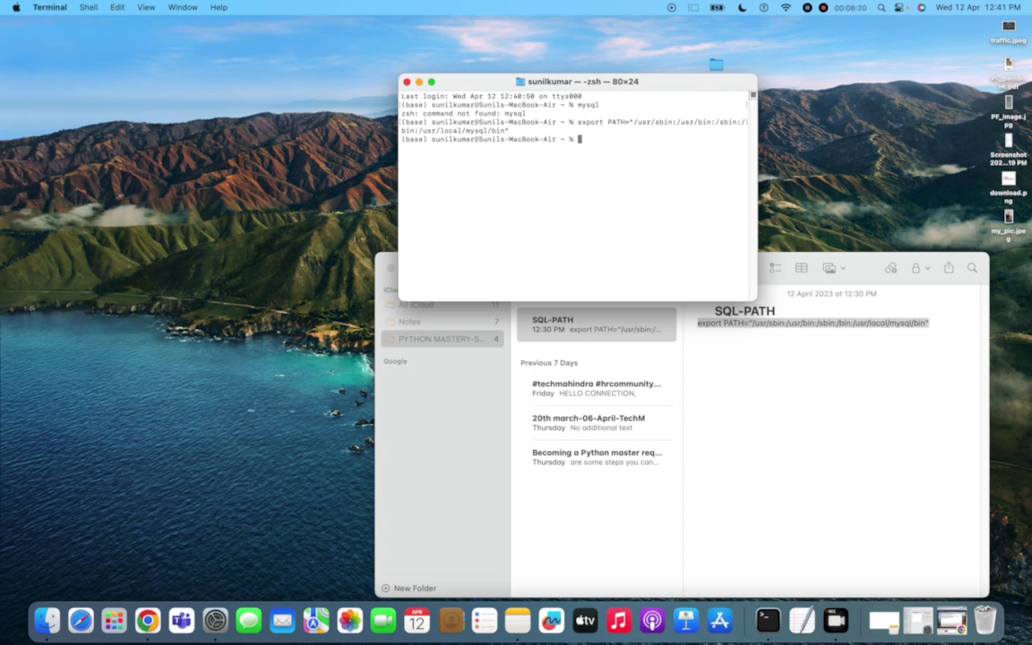
{"action": "type", "text": "mysql"}
{"action": "key", "text": "Return"}
After the access-denied error, start a root login with mysql -u root -p.
{"action": "left_click_drag", "start_coordinate": [495, 145], "coordinate": [550, 152]}
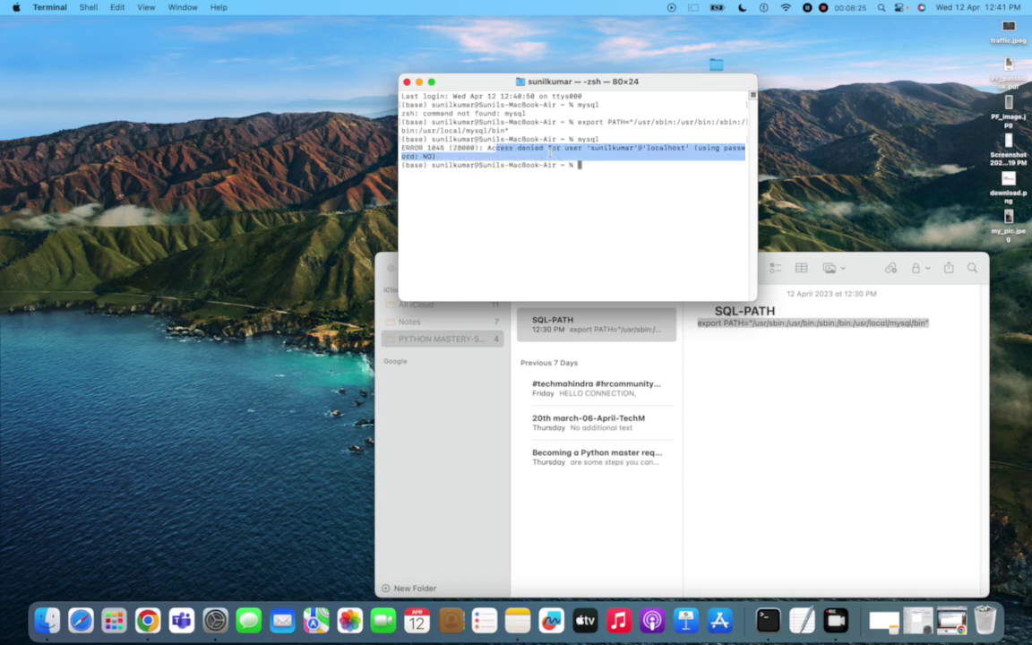
{"action": "left_click", "coordinate": [594, 164]}
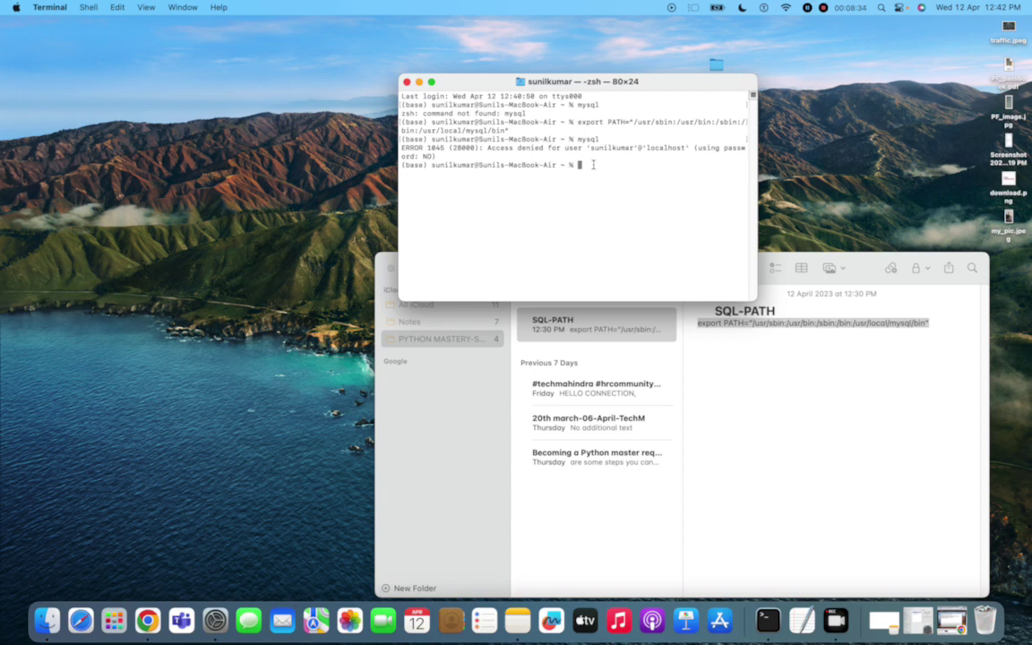
{"action": "type", "text": "mysql -u root -p"}
{"action": "key", "text": "Return"}
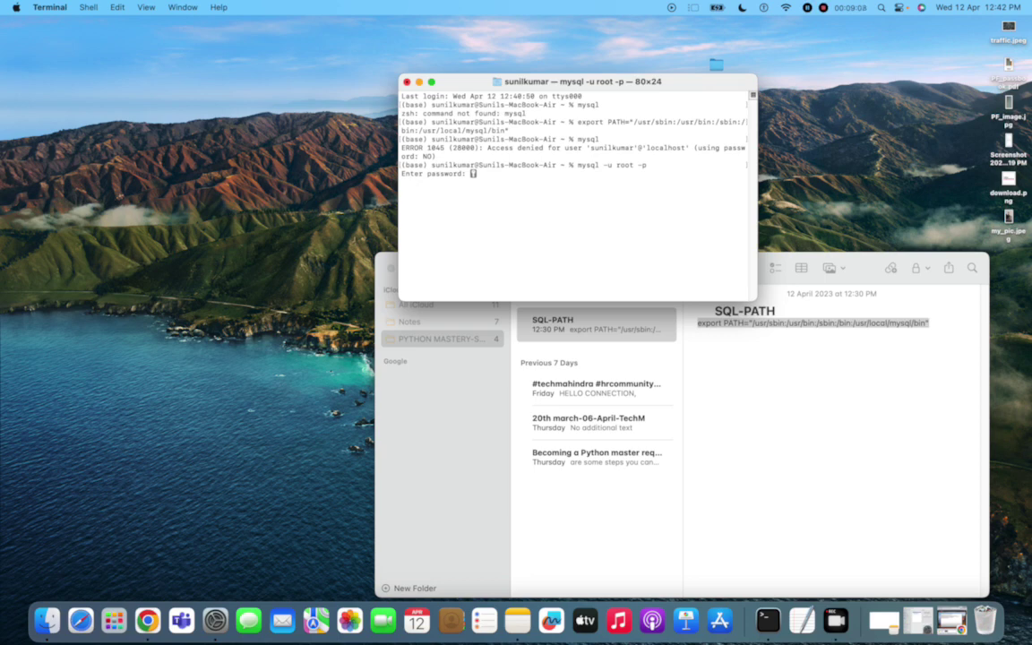
Enter the root password, then run show databases; to list mysql, sys, Sunil and others.
{"action": "key", "text": "Return"}
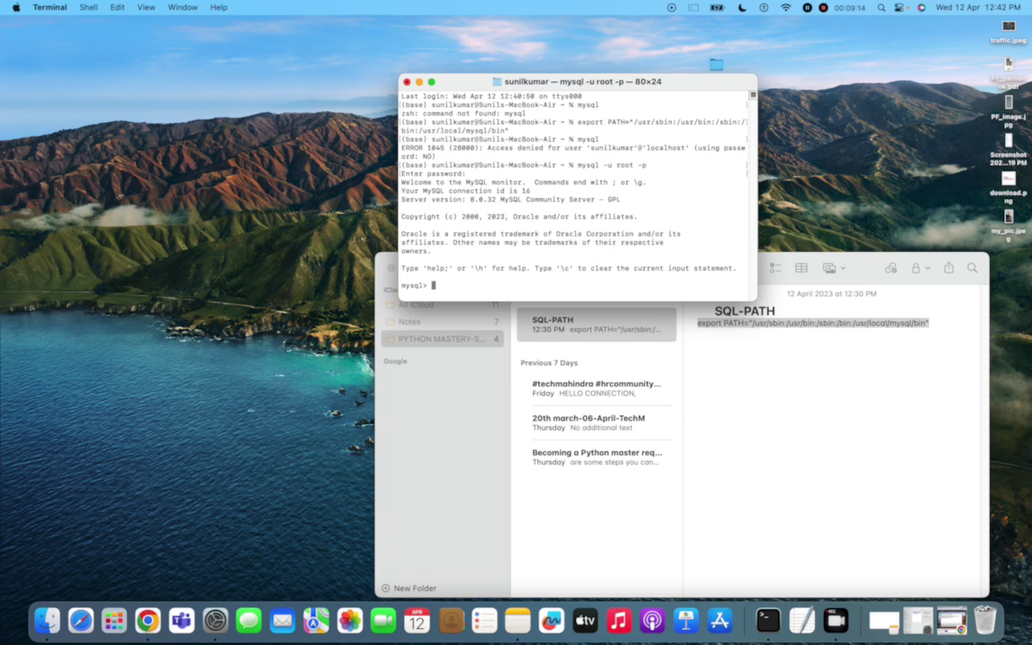
{"action": "type", "text": "show databases;"}
{"action": "key", "text": "Return"}
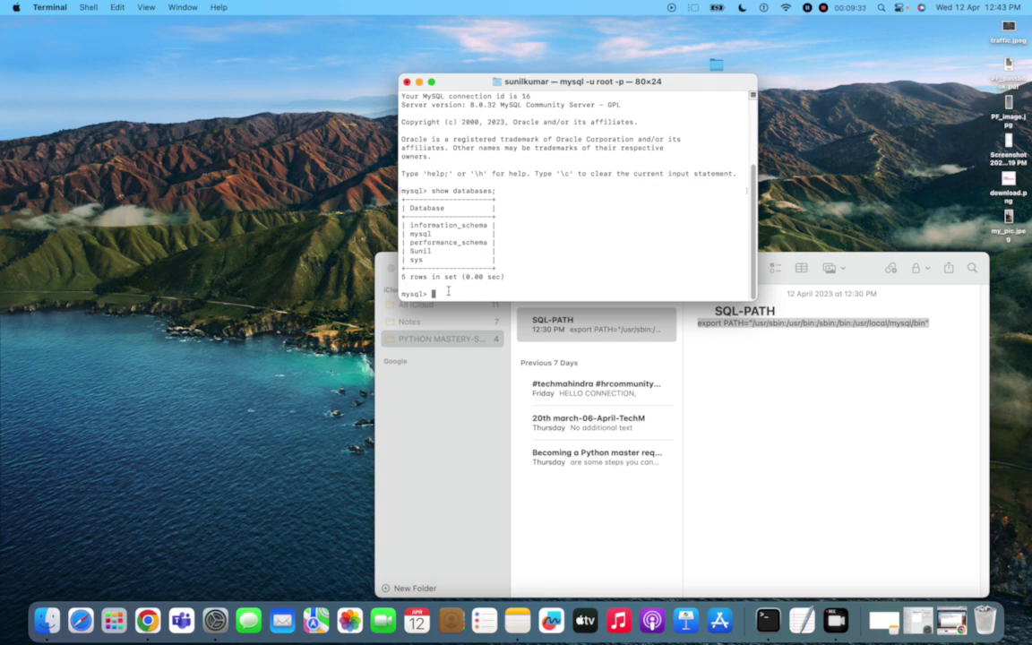
Try ls -al; at the mysql> prompt, then run create database videoknowledge;.
{"action": "type", "text": "ls -al;"}
{"action": "key", "text": "Return"}
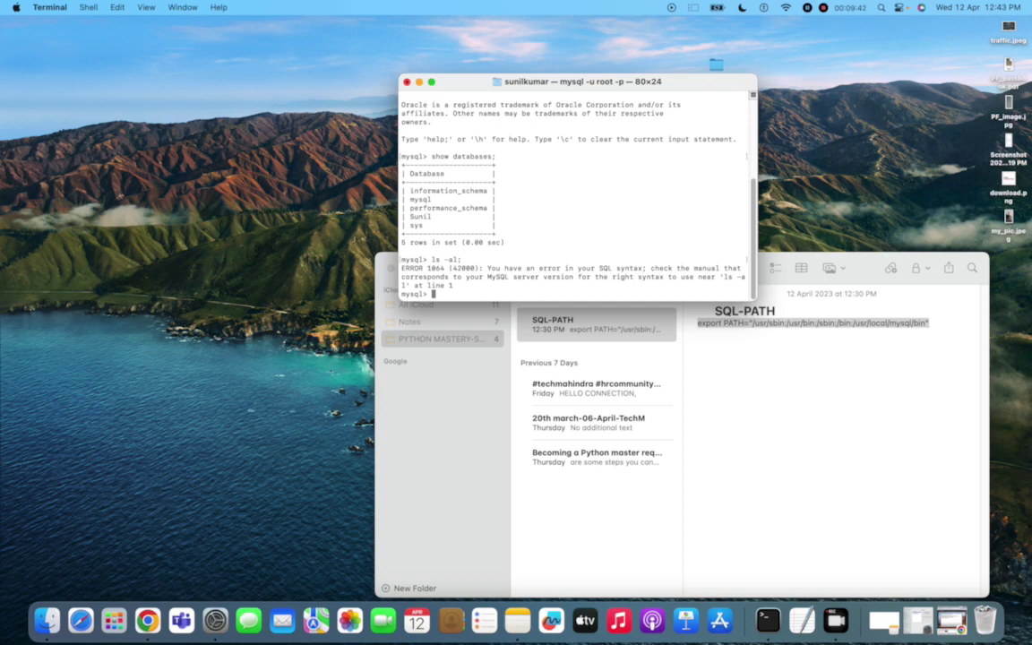
{"action": "type", "text": "create database"}
{"action": "type", "text": "videoknowledge"}
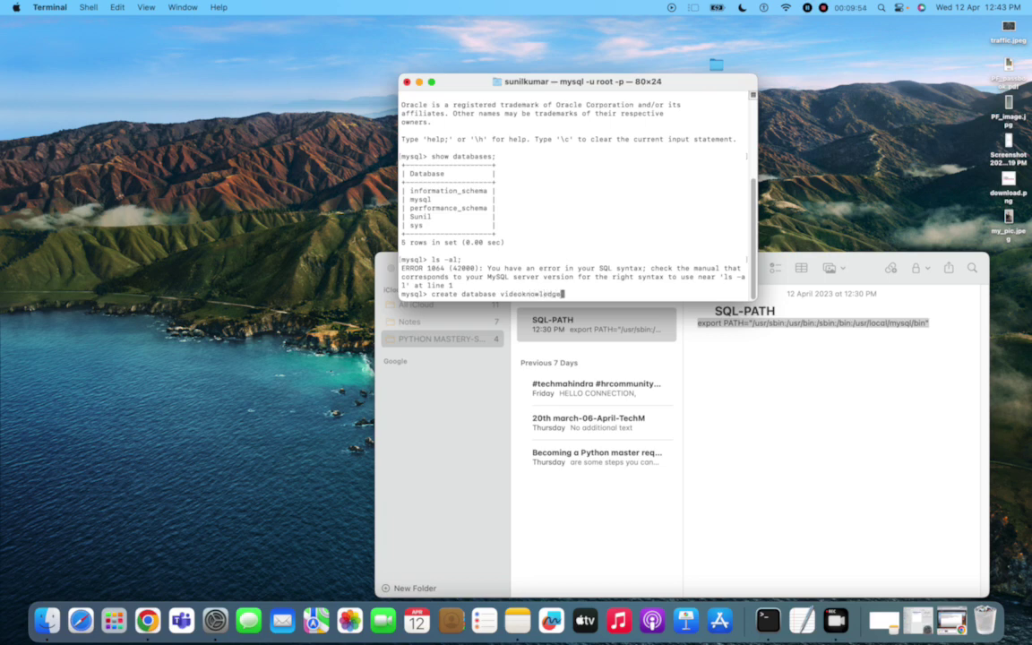
{"action": "type", "text": ";"}
{"action": "key", "text": "Return"}
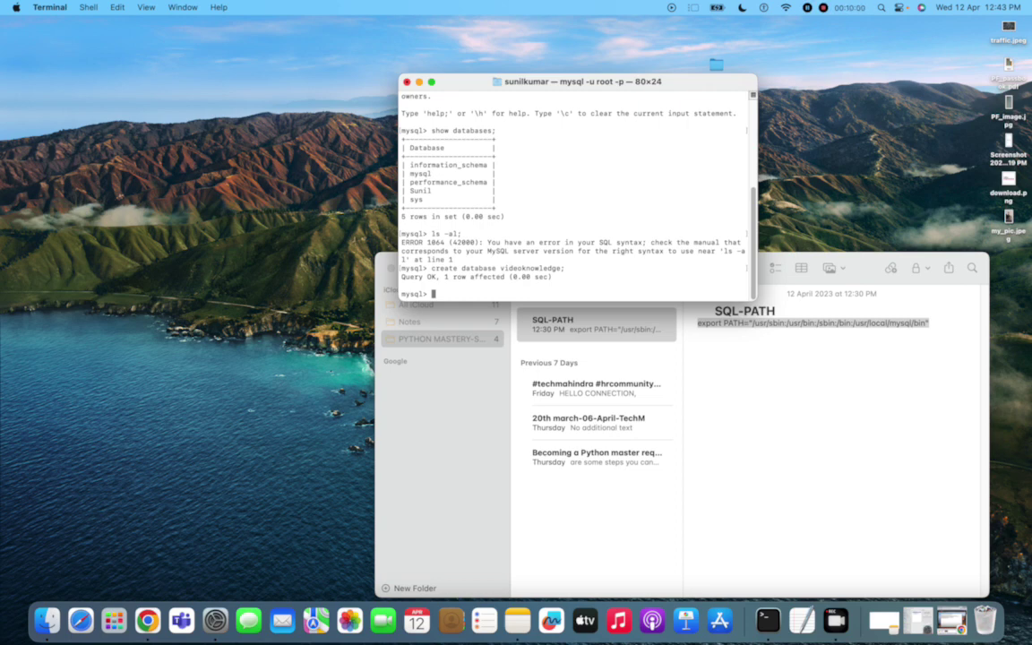
Run show databases; to see videoknowledge among six databases, then exit MySQL.
{"action": "type", "text": "sho"}
{"action": "type", "text": "databases;"}
{"action": "key", "text": "Return"}
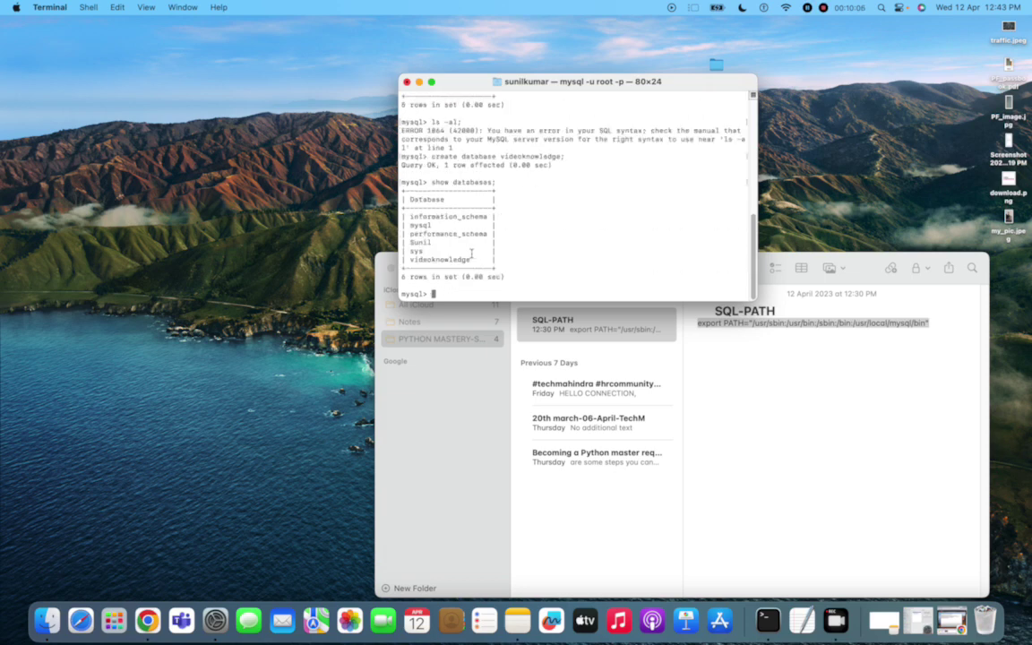
{"action": "left_click_drag", "start_coordinate": [470, 260], "coordinate": [412, 258]}
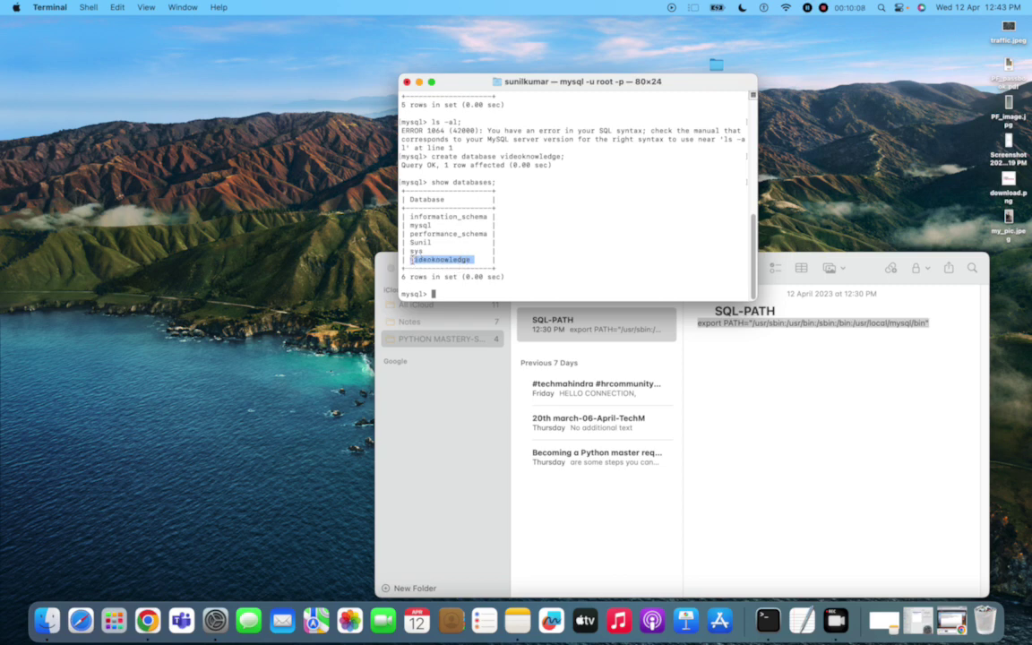
{"action": "left_click", "coordinate": [442, 290]}
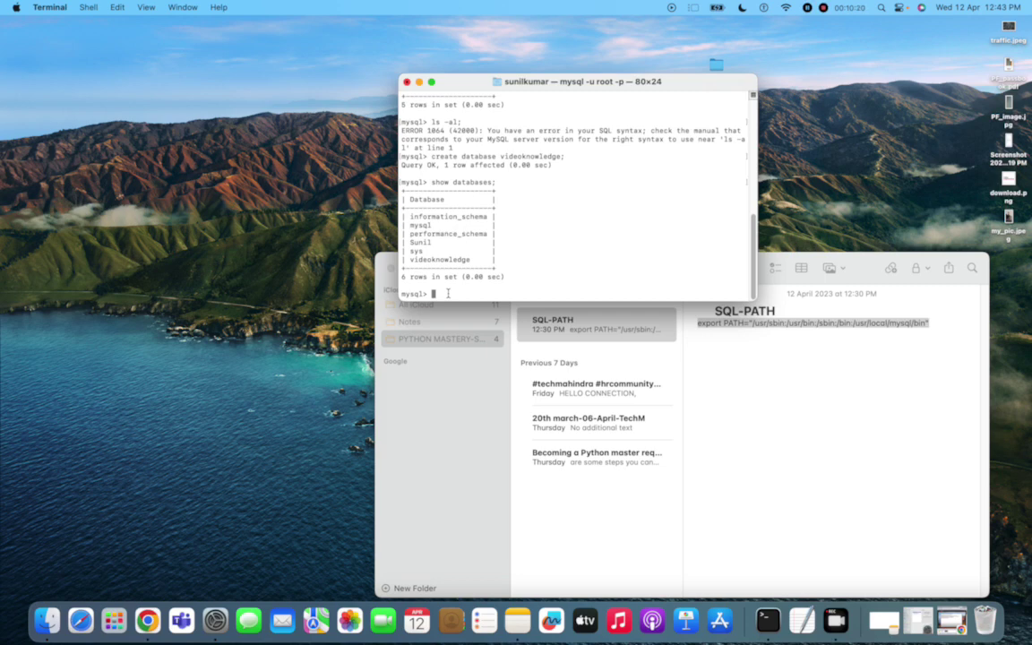
{"action": "type", "text": "exit"}
{"action": "key", "text": "Return"}
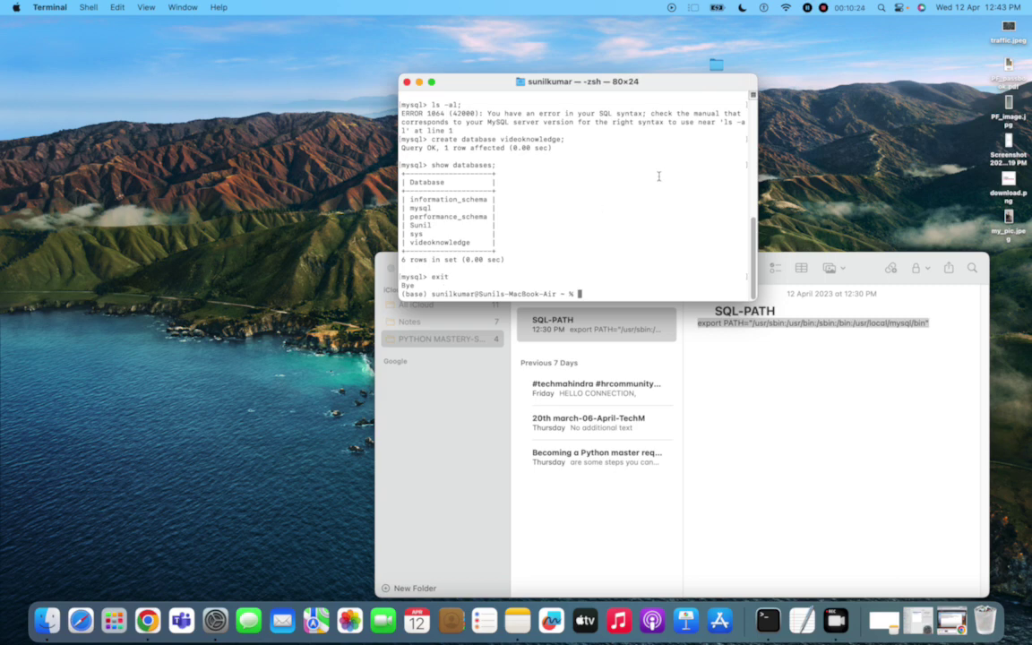